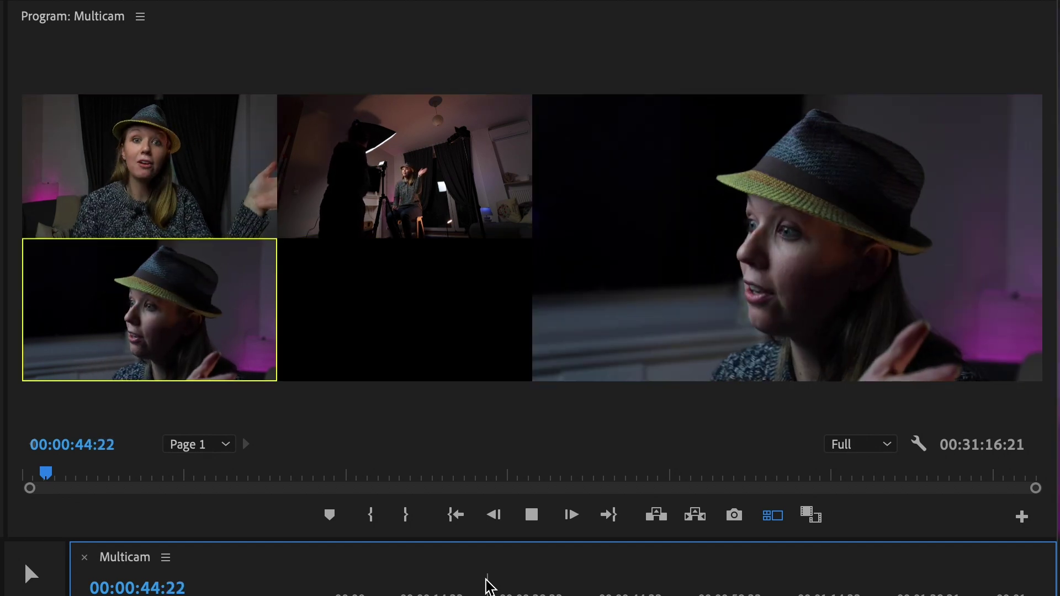
# - Switch the playing Multicam sequence to camera 2
pyautogui.press('2')
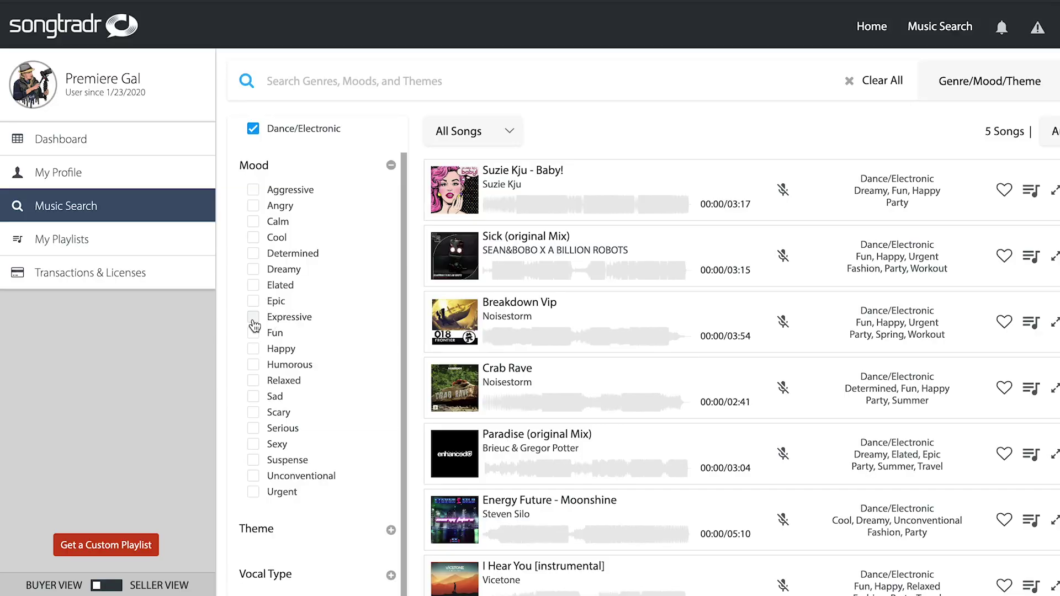
# - In Songtradr, filter the Dance/Electronic songs by the Expressive mood and expand the Theme filter
pyautogui.click(253, 317)
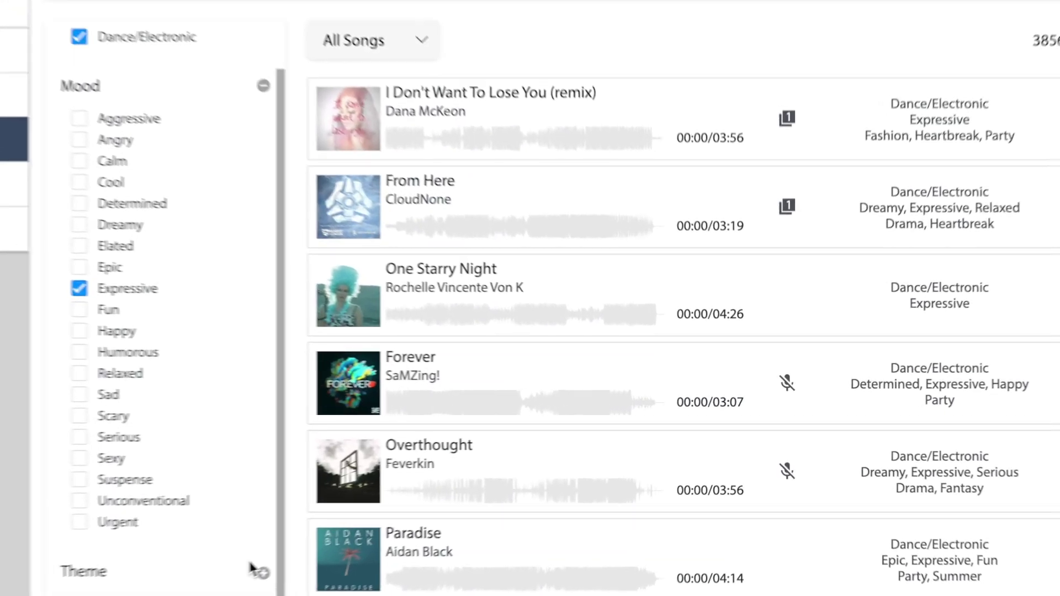
pyautogui.click(390, 530)
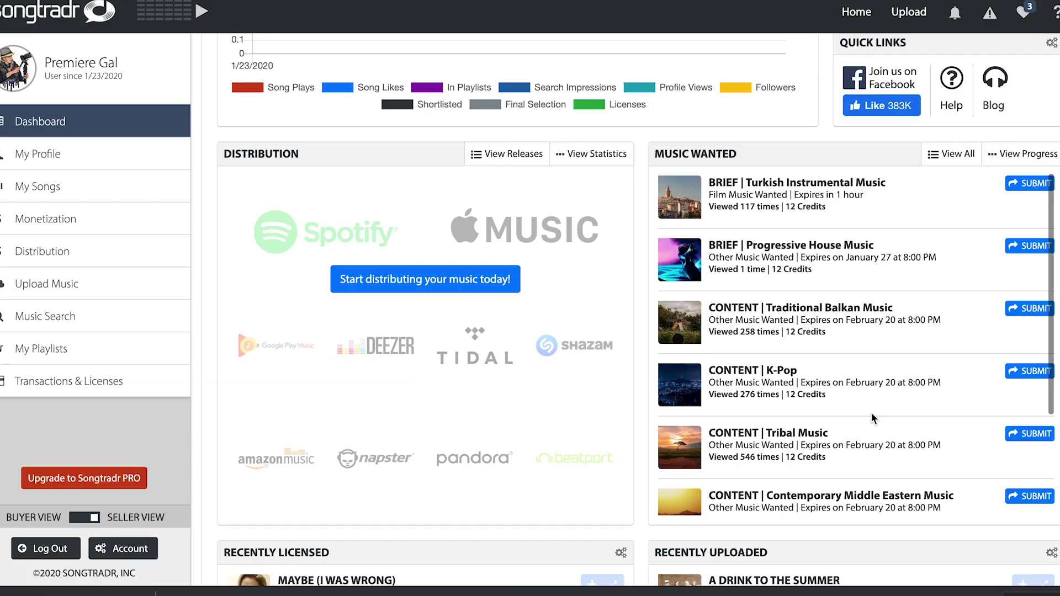
pyautogui.scroll(-3, 919, 383)
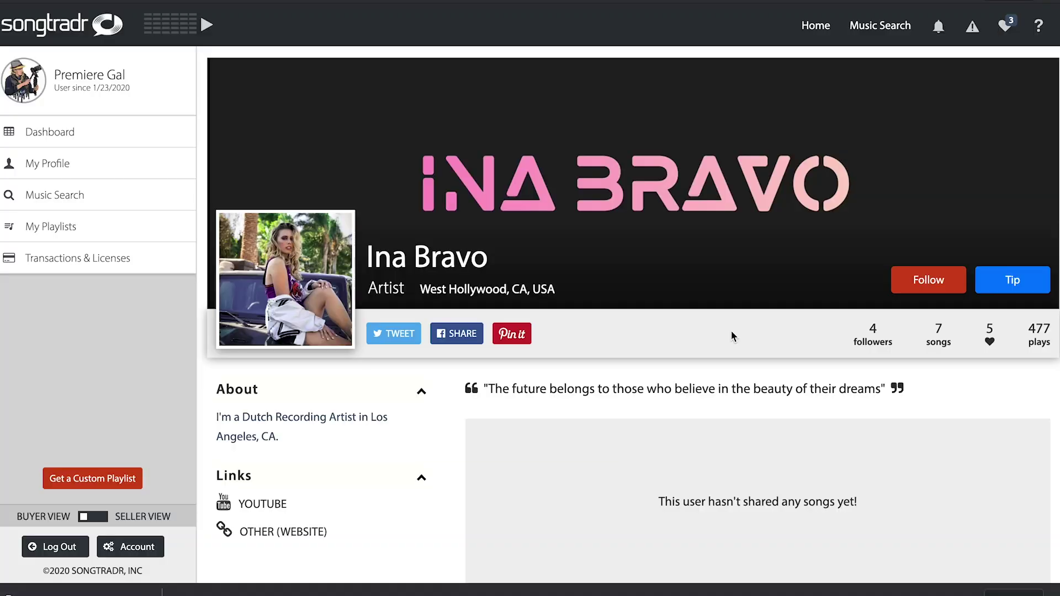
# - Follow the artist on the open profile page and choose a $25 tip
pyautogui.click(930, 288)
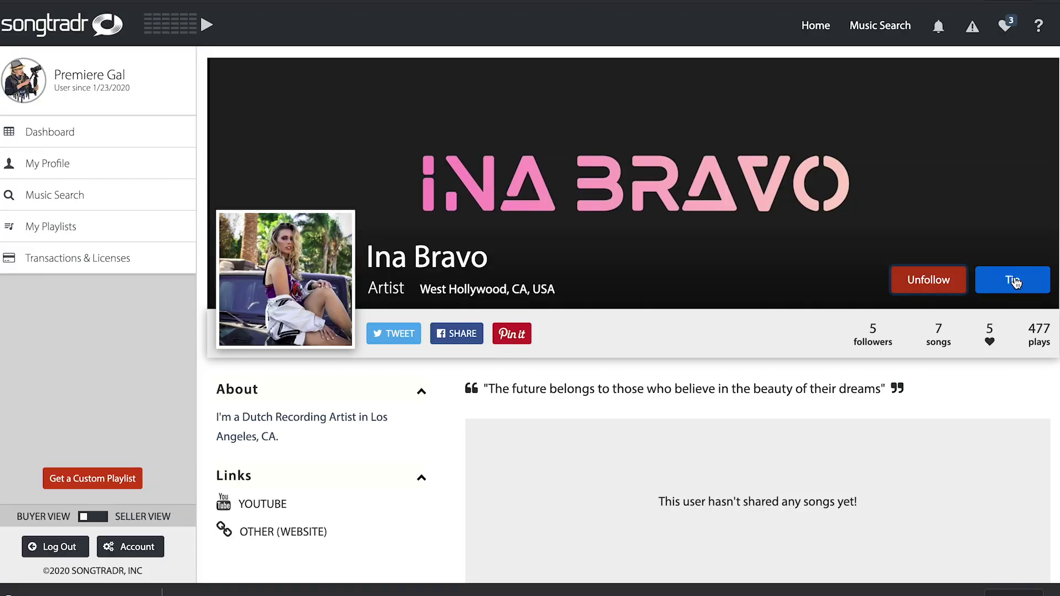
pyautogui.click(1013, 279)
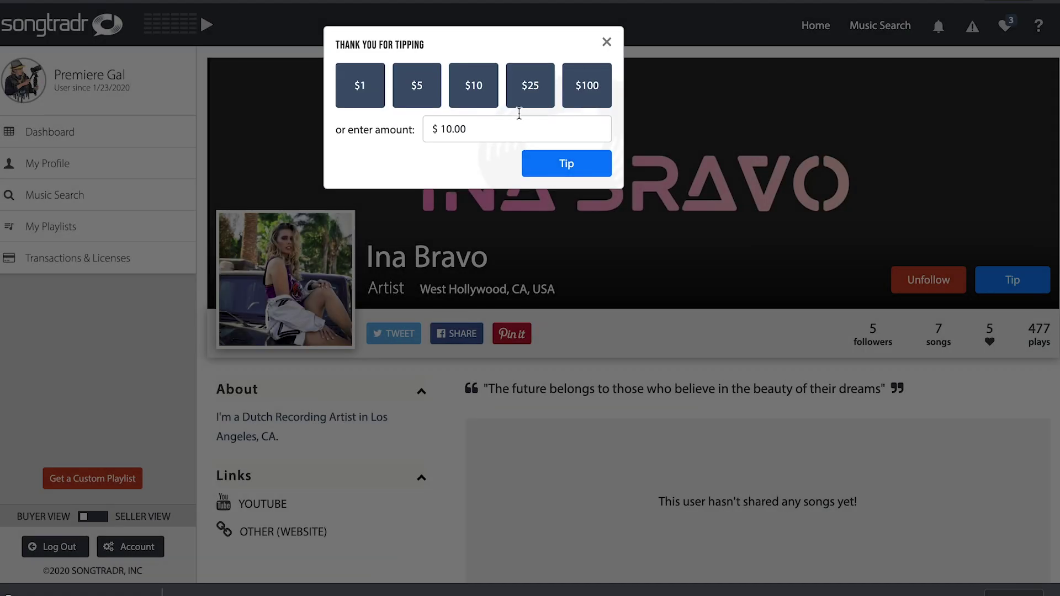
pyautogui.click(527, 101)
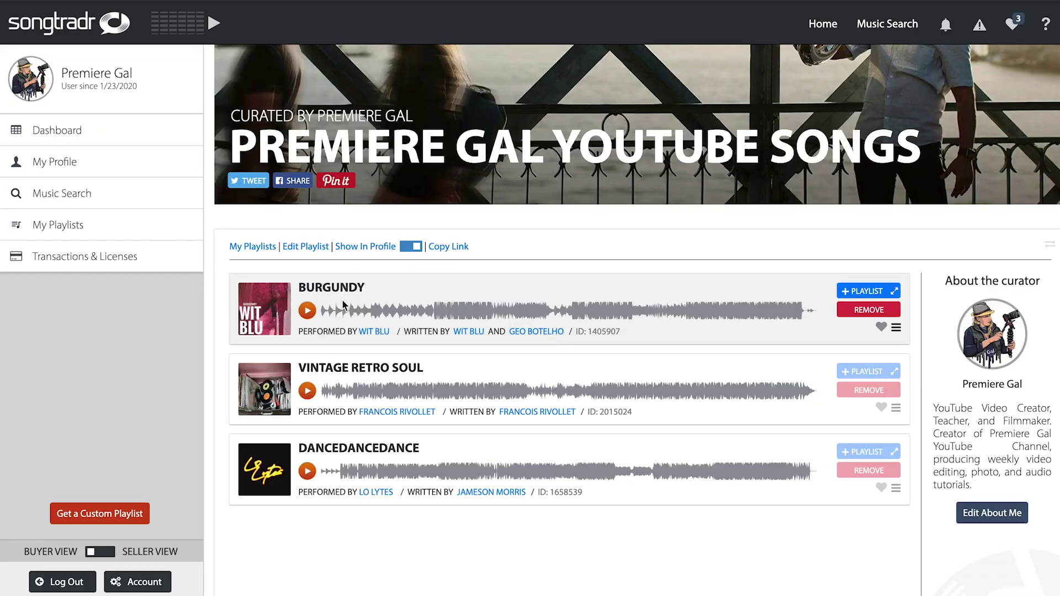
# - Download the preview MP3 of the song Burgundy from the Premiere Gal YouTube Songs playlist
pyautogui.click(339, 294)
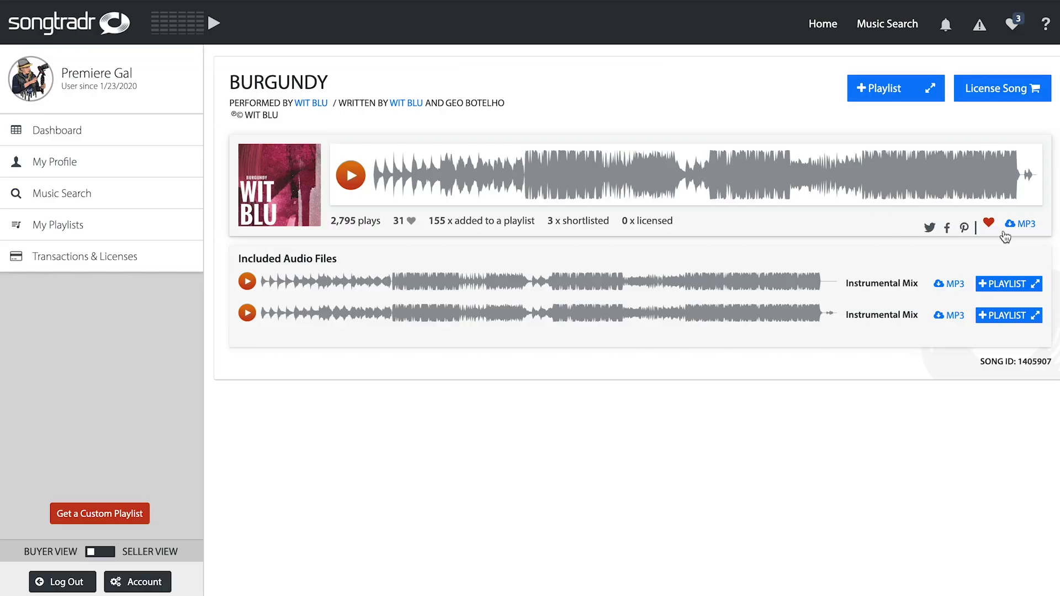
pyautogui.click(1021, 226)
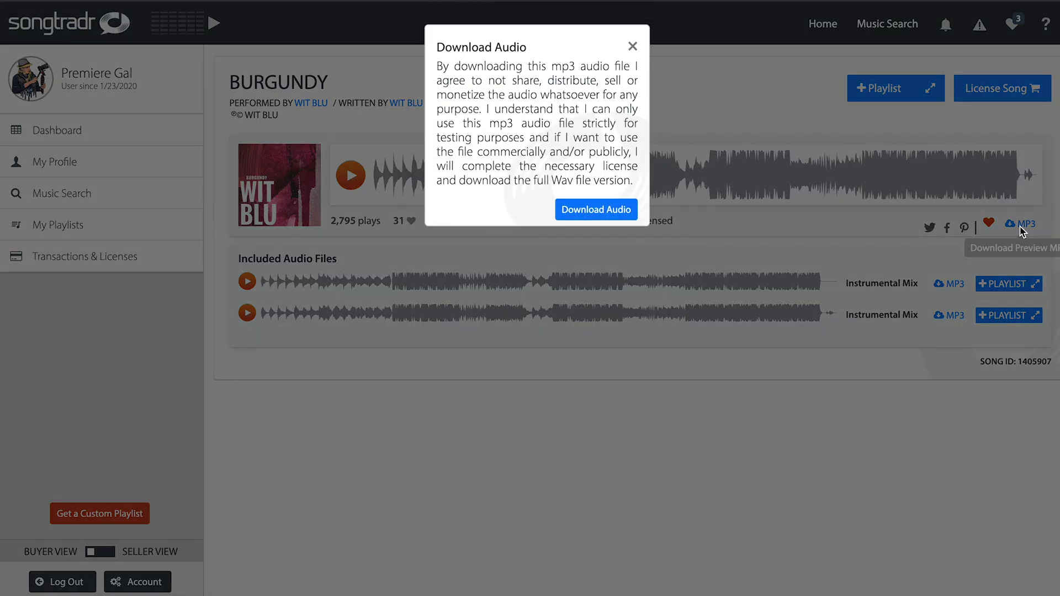
pyautogui.click(601, 219)
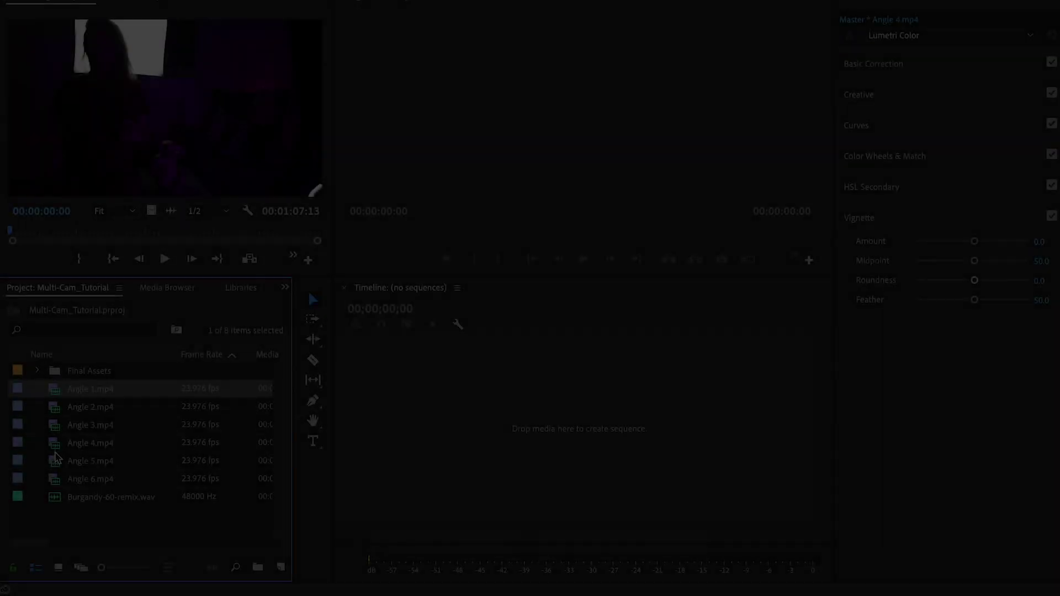
# - In Premiere Pro, preview the clips Angle 2.mp4, Angle 3.mp4 and Angle 4.mp4 from the project
pyautogui.click(53, 411)
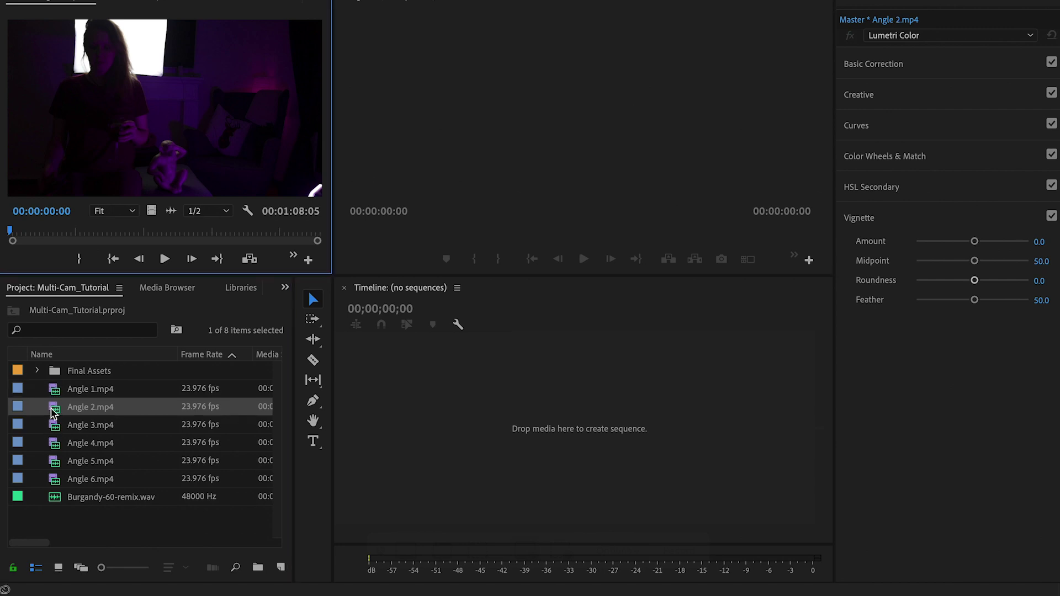
pyautogui.click(53, 430)
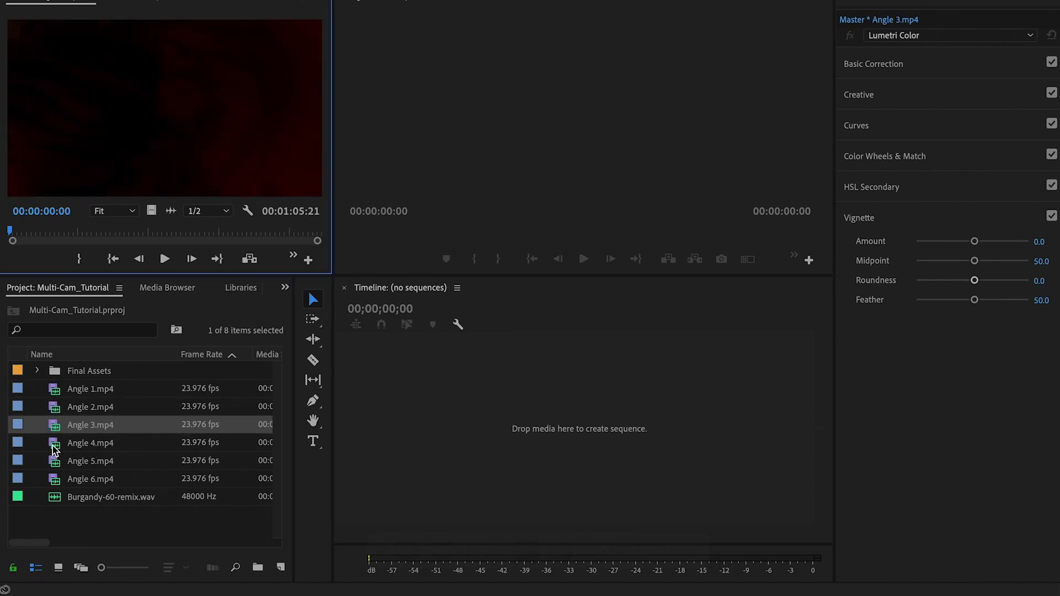
pyautogui.click(54, 449)
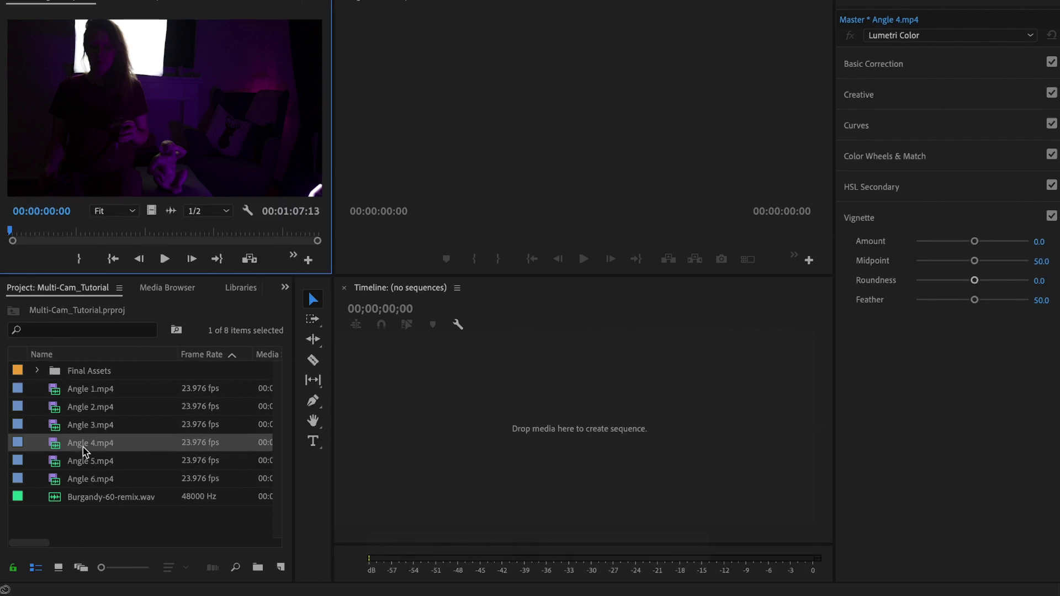
# - Start a multi-camera source sequence from the six Angle clips and Burgandy-60-remix.wav
pyautogui.click(60, 497)
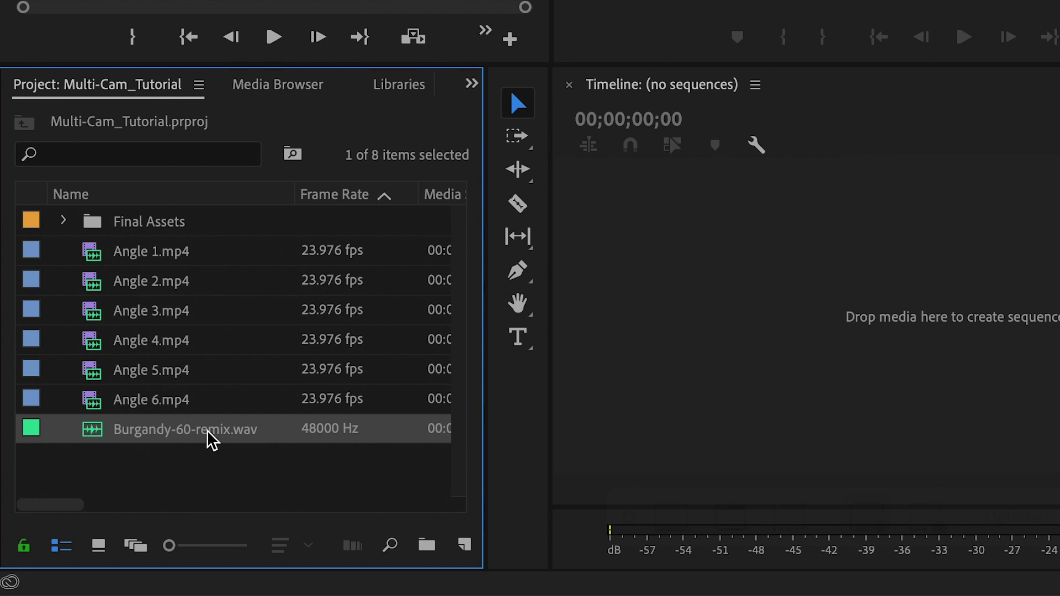
pyautogui.moveTo(142, 427)
pyautogui.keyDown('shift'); pyautogui.click(93, 257); pyautogui.keyUp('shift')
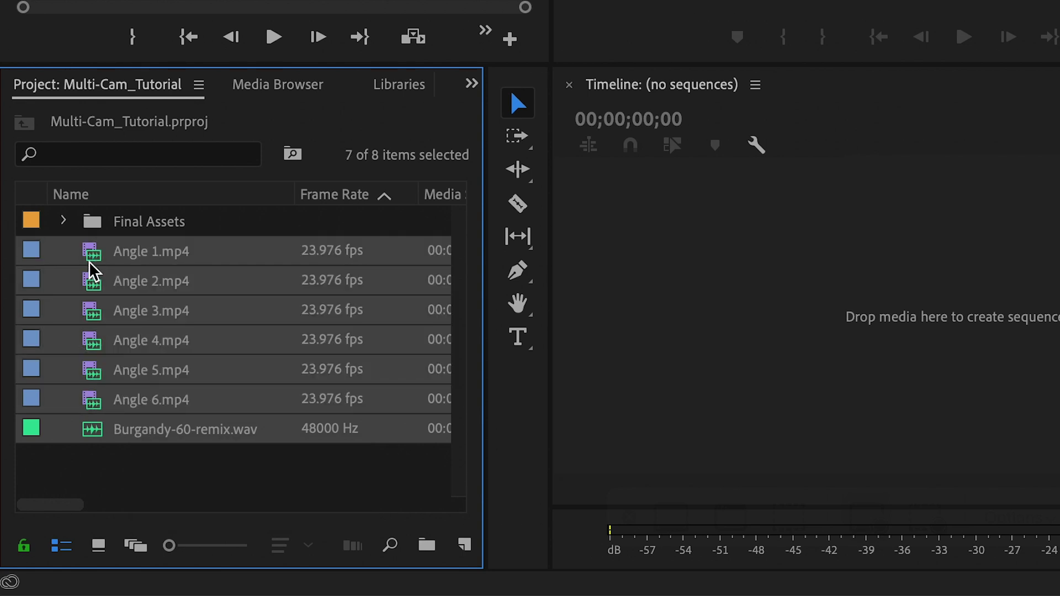
pyautogui.rightClick(99, 268)
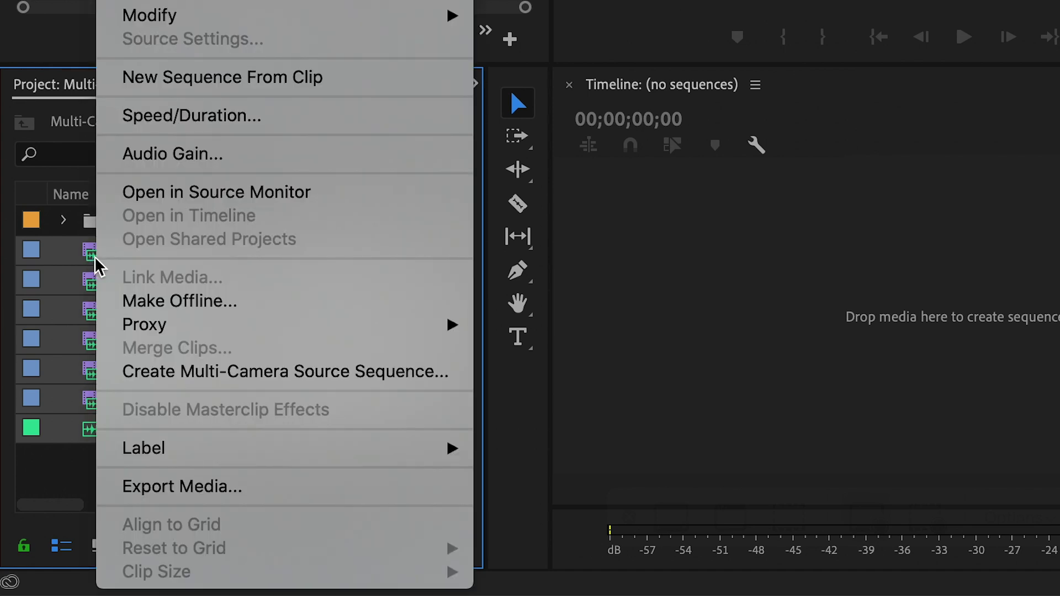
pyautogui.click(283, 371)
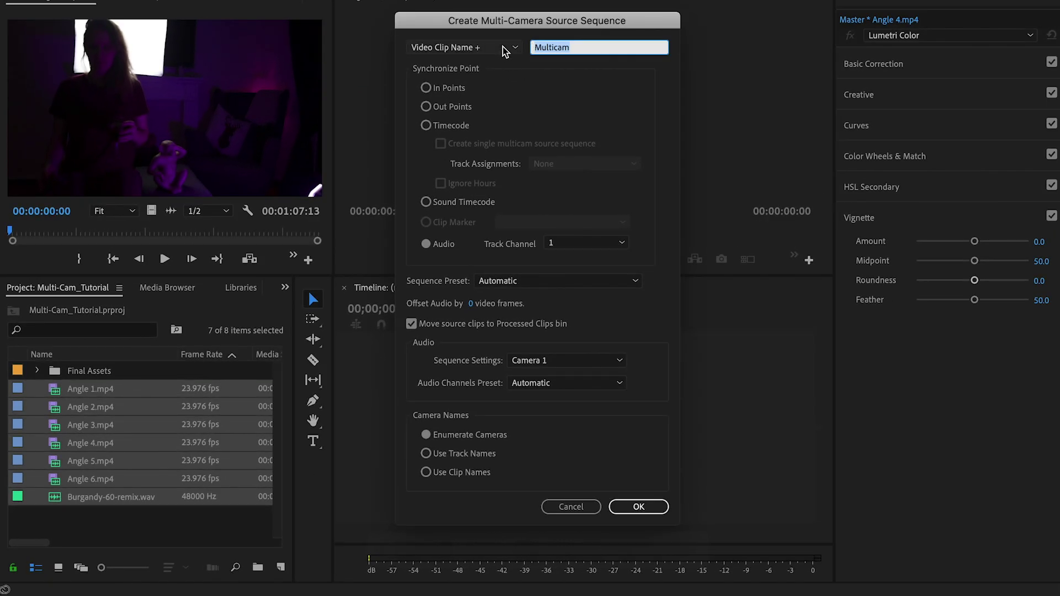
# - Give the multi-camera source sequence the custom name Music Video, synchronize it by audio, and create it
pyautogui.click(504, 48)
pyautogui.click(449, 94)
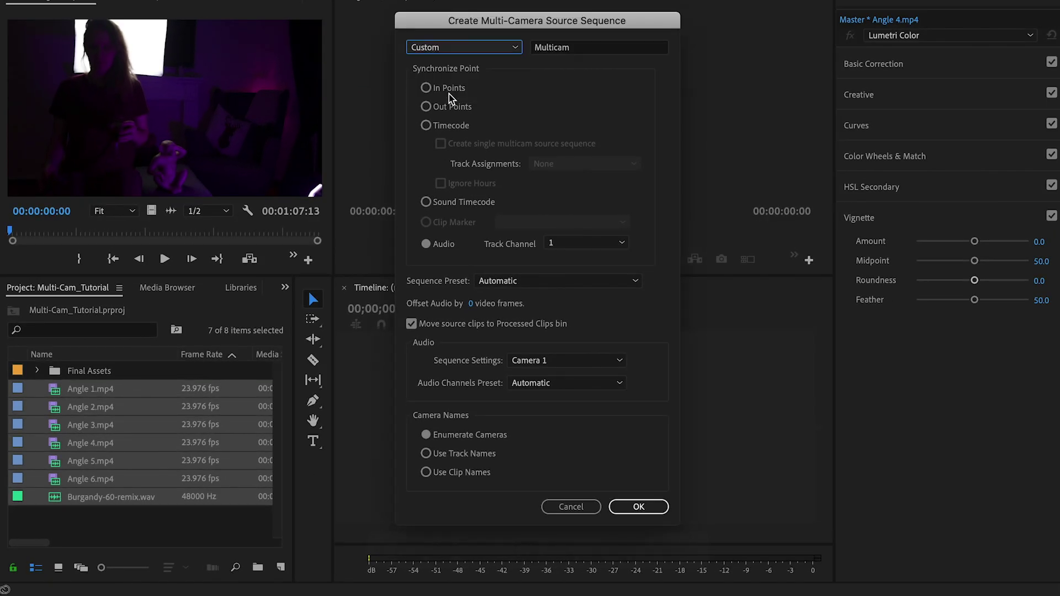
pyautogui.click(556, 48)
pyautogui.write('Mu')
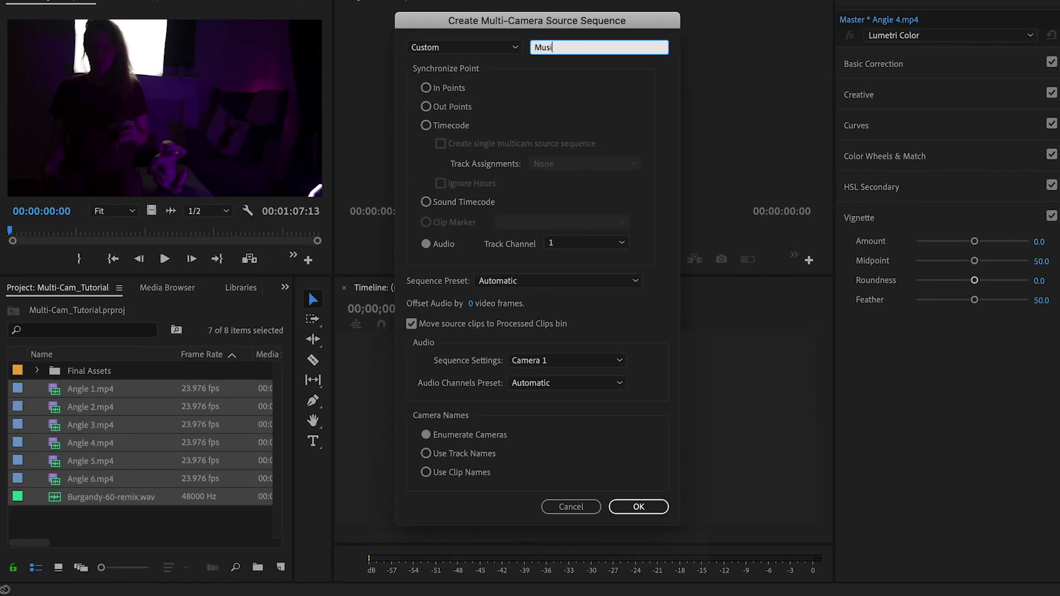
pyautogui.click(557, 98)
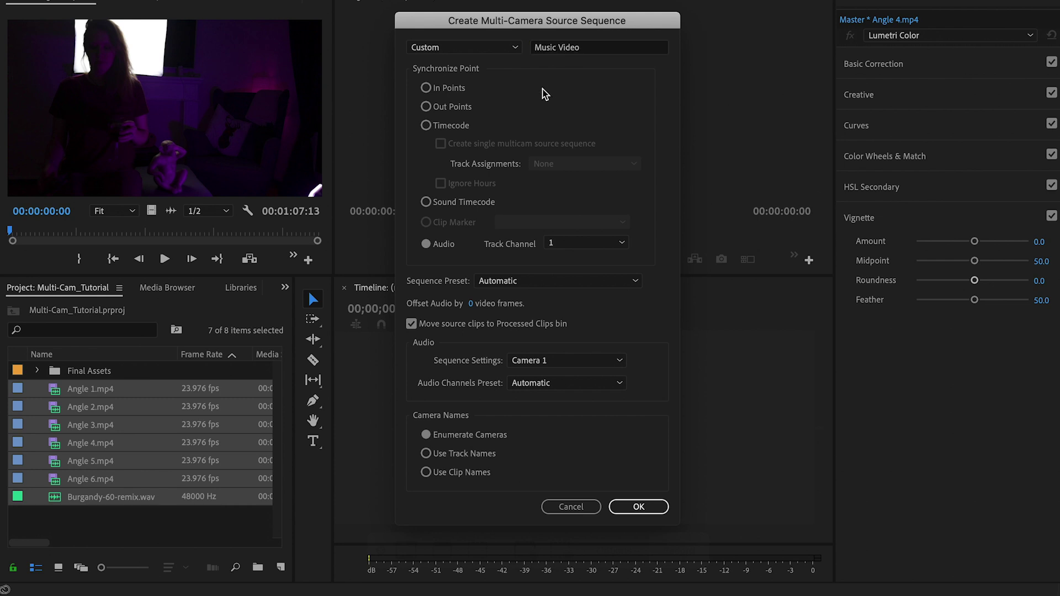
pyautogui.click(443, 247)
pyautogui.click(638, 509)
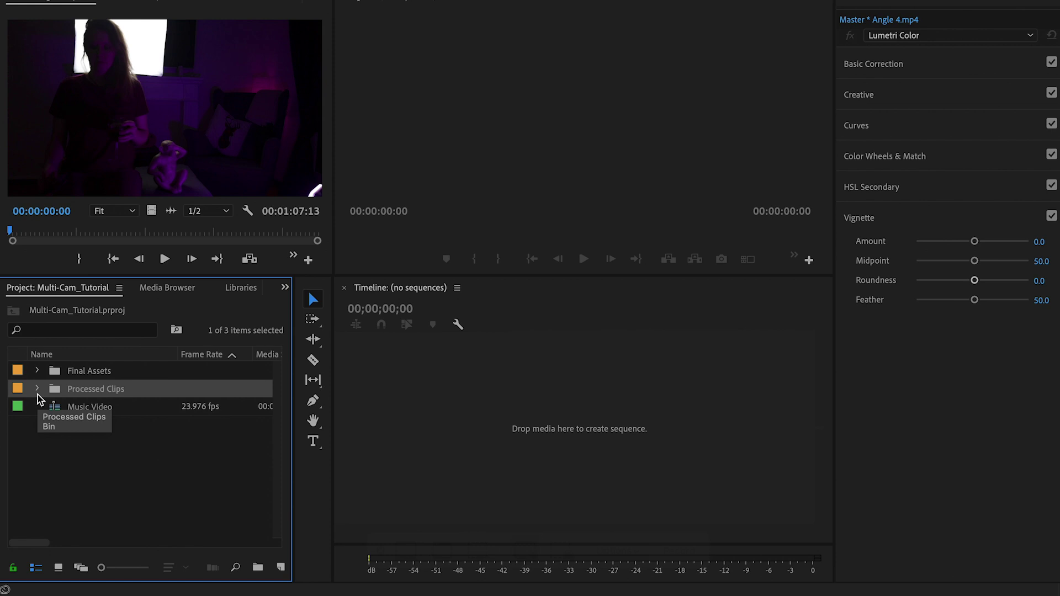
# - Check the contents of the Processed Clips bin and place the Music Video multi-camera source in the empty timeline
pyautogui.click(37, 390)
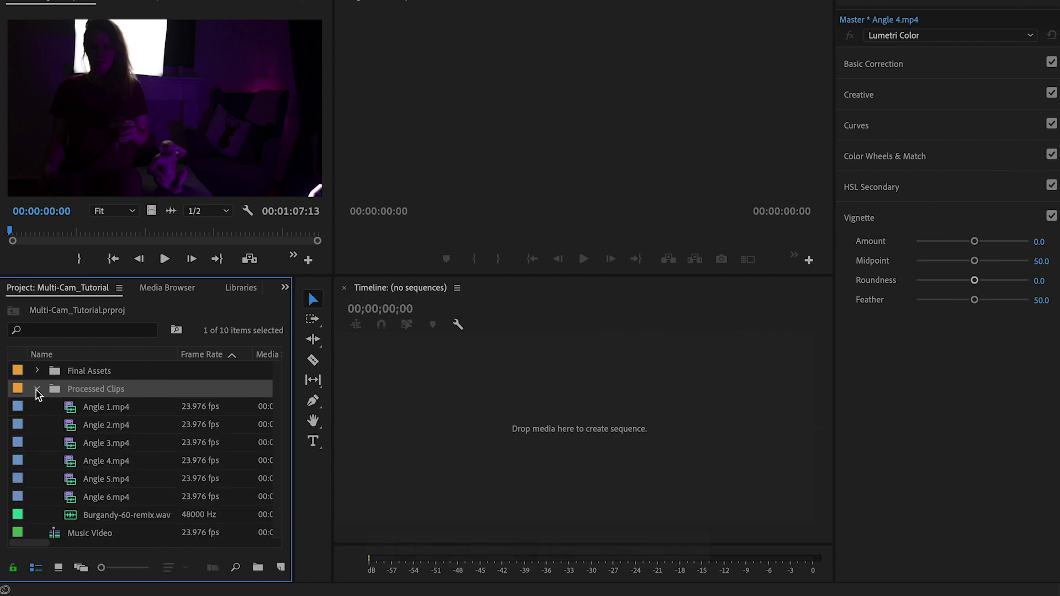
pyautogui.click(37, 390)
pyautogui.click(63, 411)
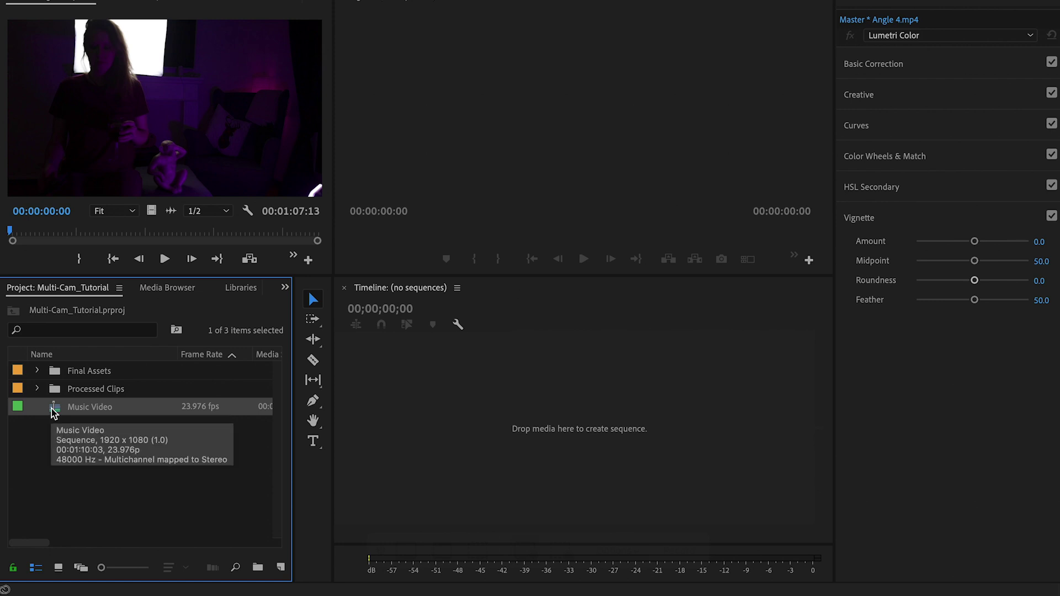
pyautogui.moveTo(55, 411); pyautogui.dragTo(485, 410)
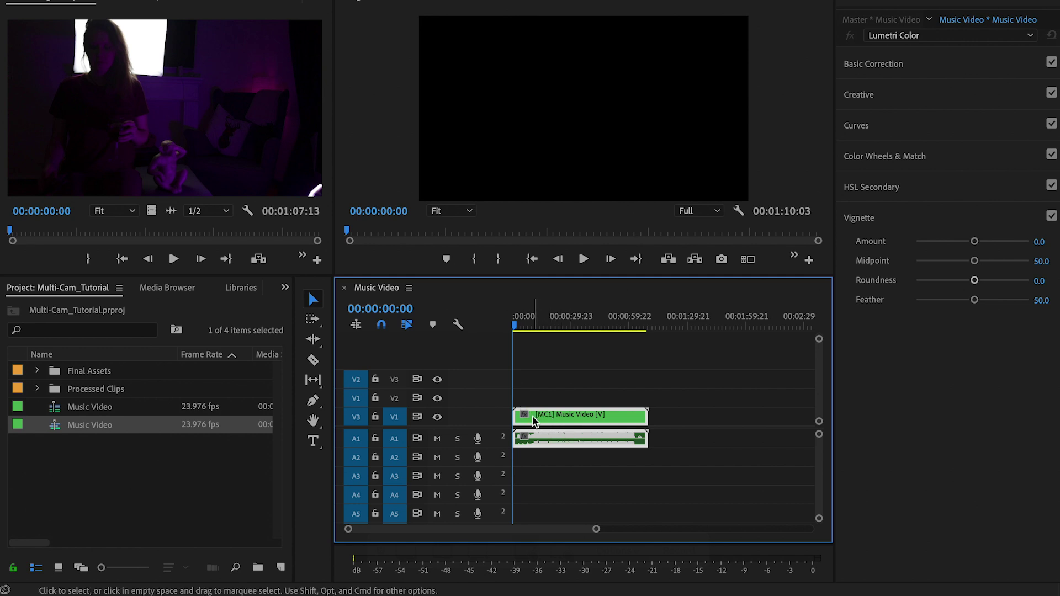
# - Move the playhead to 00:00:01:13 and turn on the multi-camera view in the Program monitor
pyautogui.moveTo(597, 530); pyautogui.dragTo(503, 532)
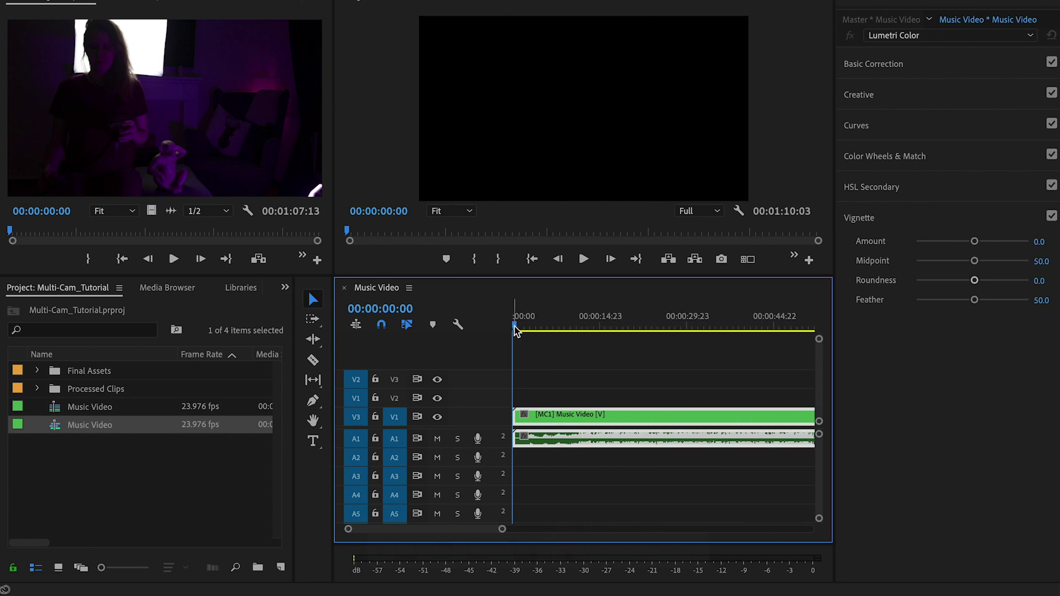
pyautogui.moveTo(515, 329); pyautogui.dragTo(521, 330)
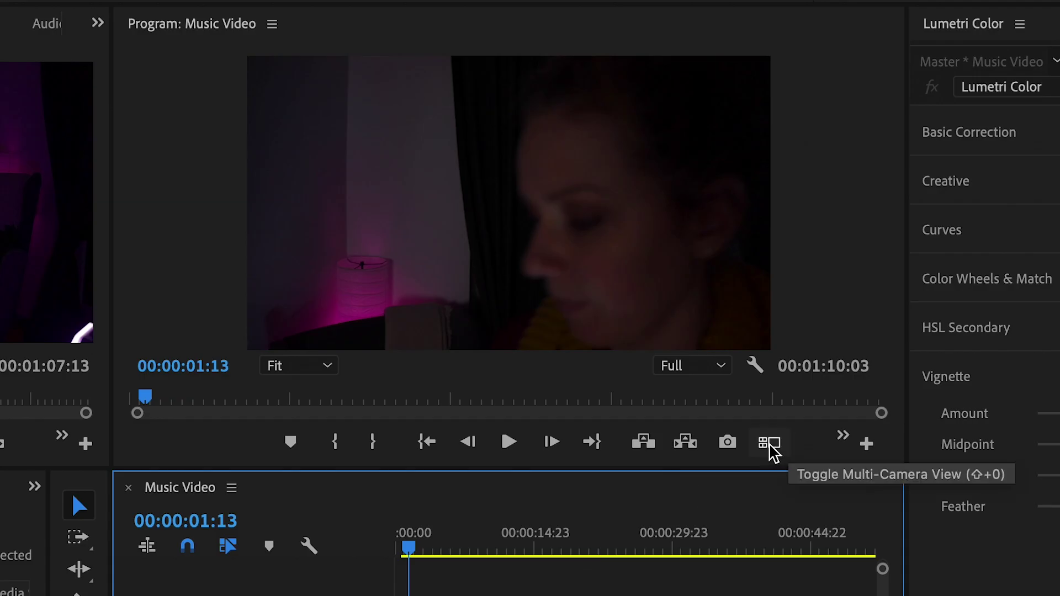
pyautogui.click(771, 447)
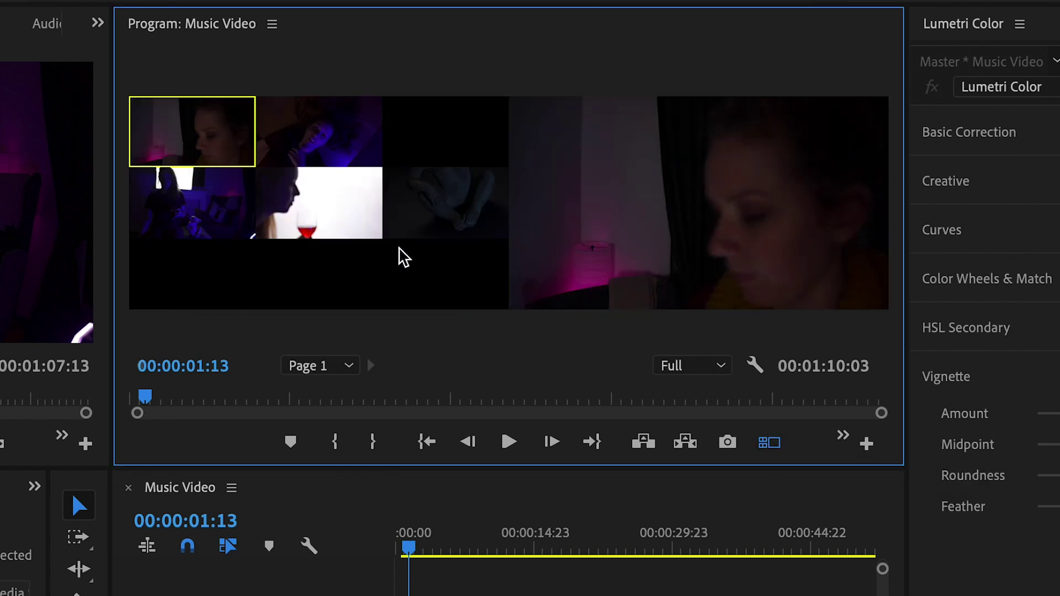
# - View the available buttons in the Program monitor's Button Editor and keep the current layout
pyautogui.click(869, 449)
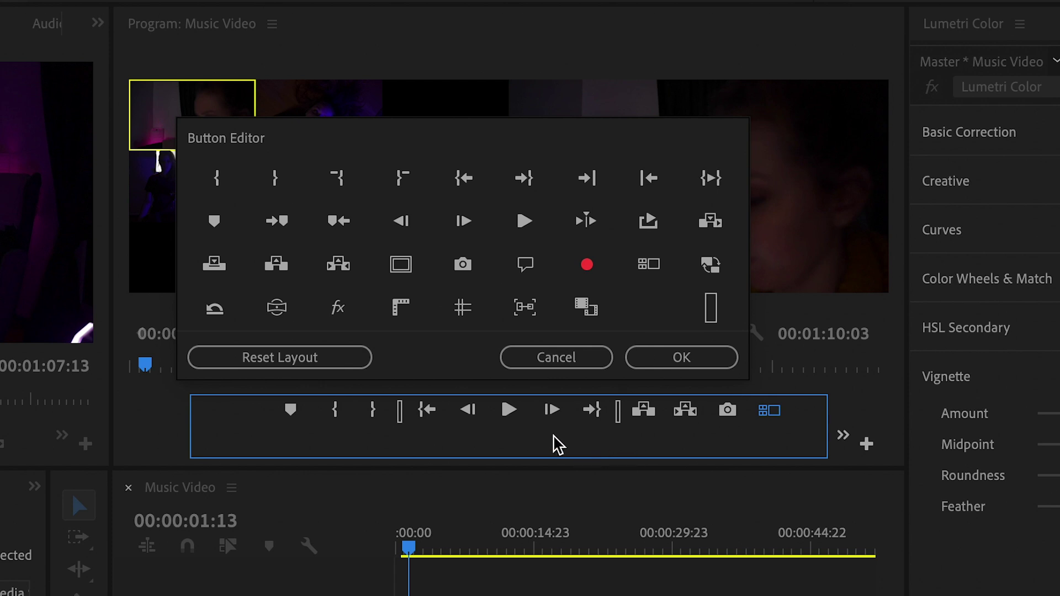
pyautogui.click(678, 358)
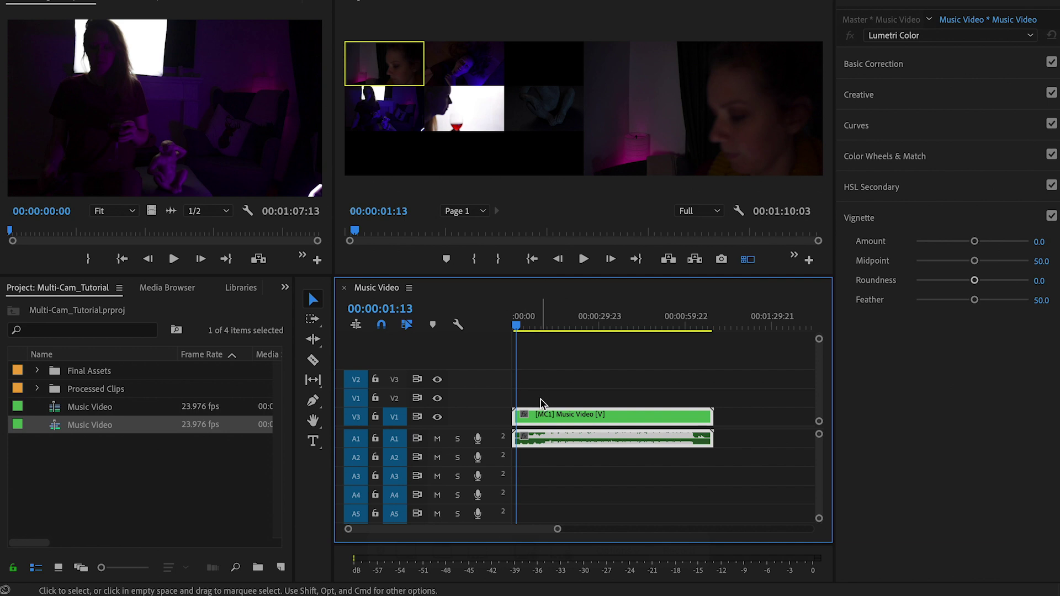
# - Preview the six camera angles one after another at the playhead and return to camera 1
pyautogui.click(463, 69)
pyautogui.click(530, 77)
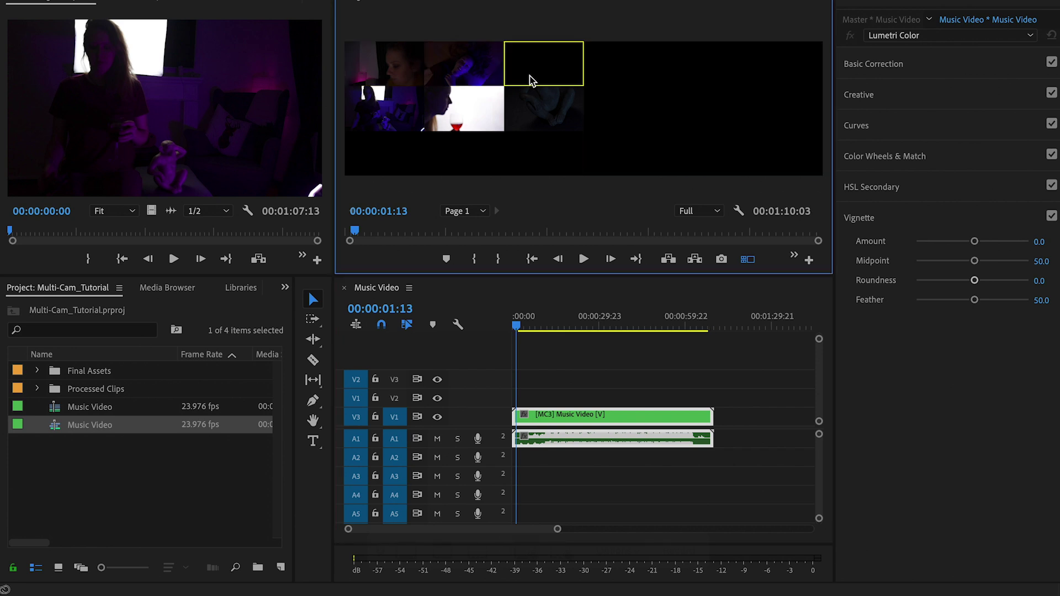
pyautogui.click(394, 98)
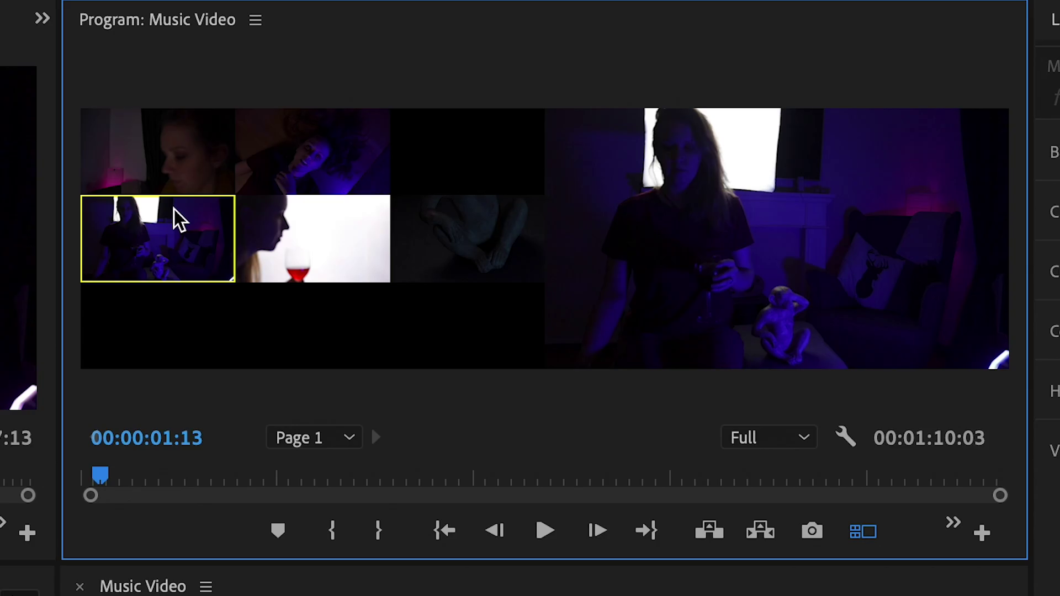
pyautogui.click(176, 168)
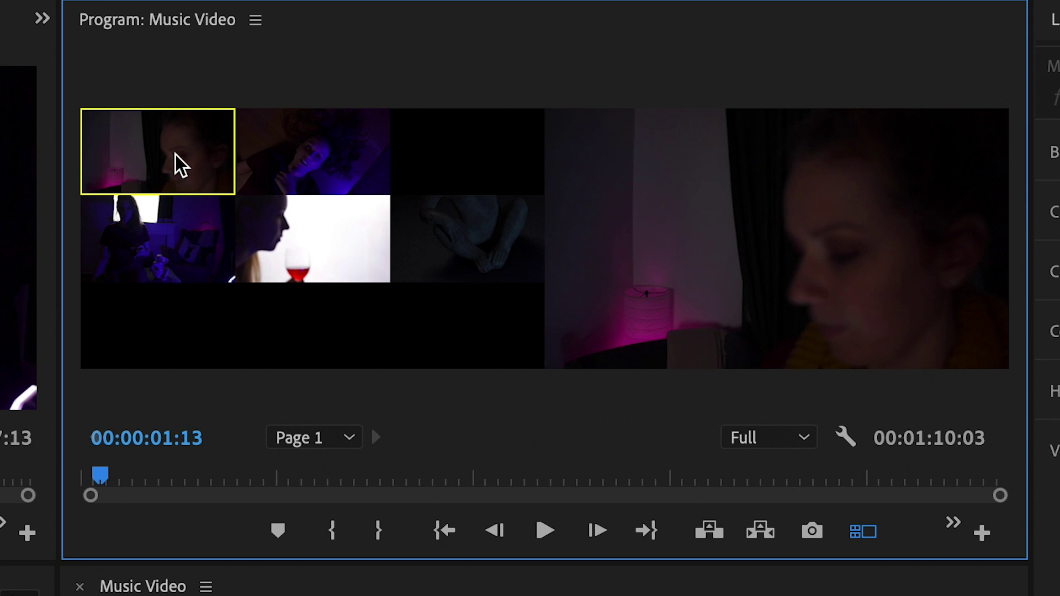
pyautogui.click(324, 168)
pyautogui.click(443, 166)
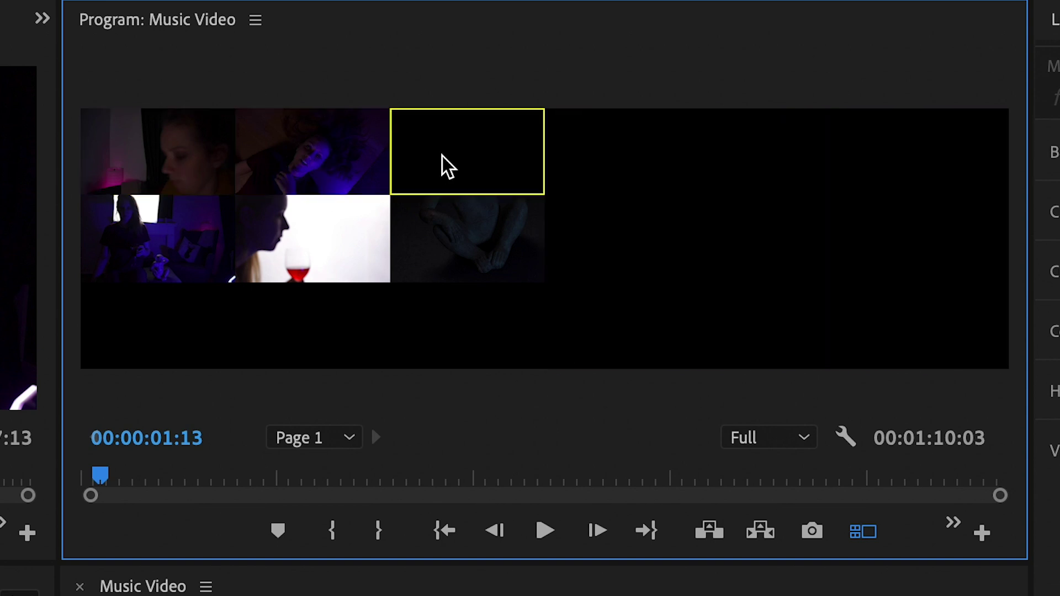
pyautogui.click(159, 256)
pyautogui.click(312, 265)
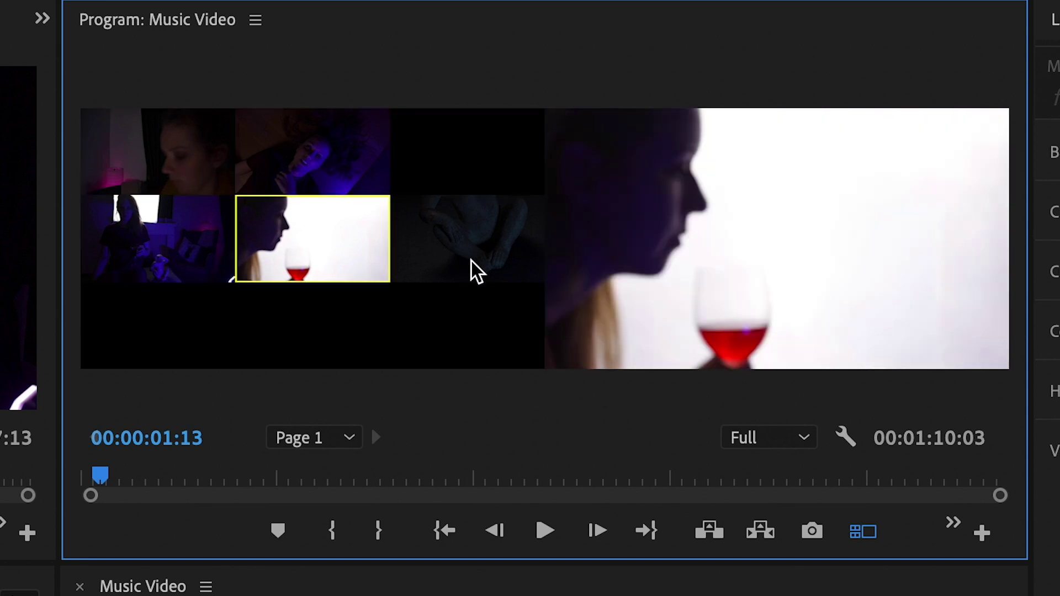
pyautogui.click(472, 271)
pyautogui.click(195, 153)
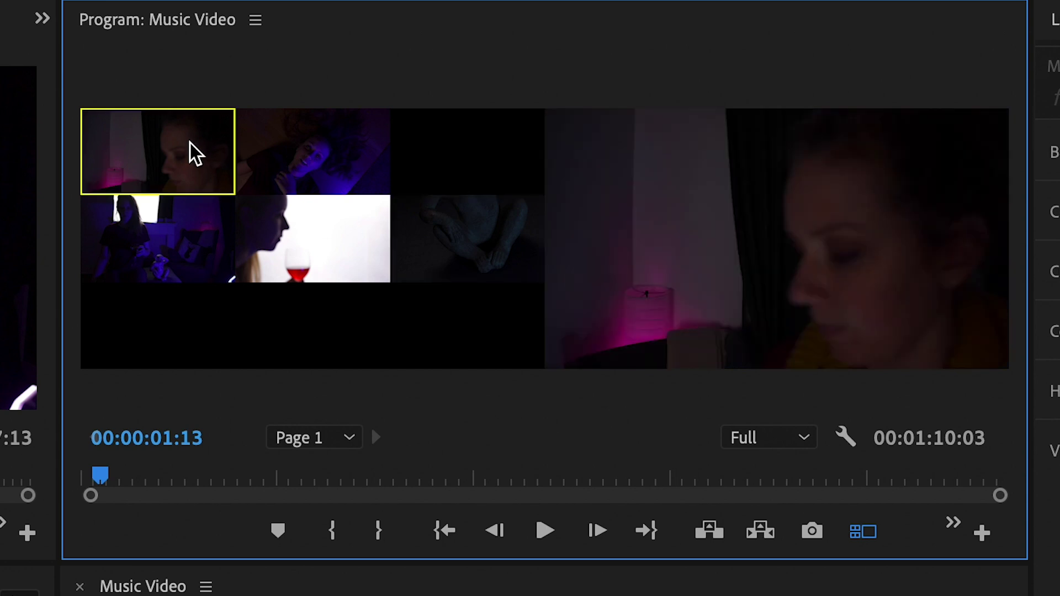
# - Switch the frame at the playhead between cameras 1 and 2 and through cameras 3 to 6, ending on camera 1
pyautogui.press('2')
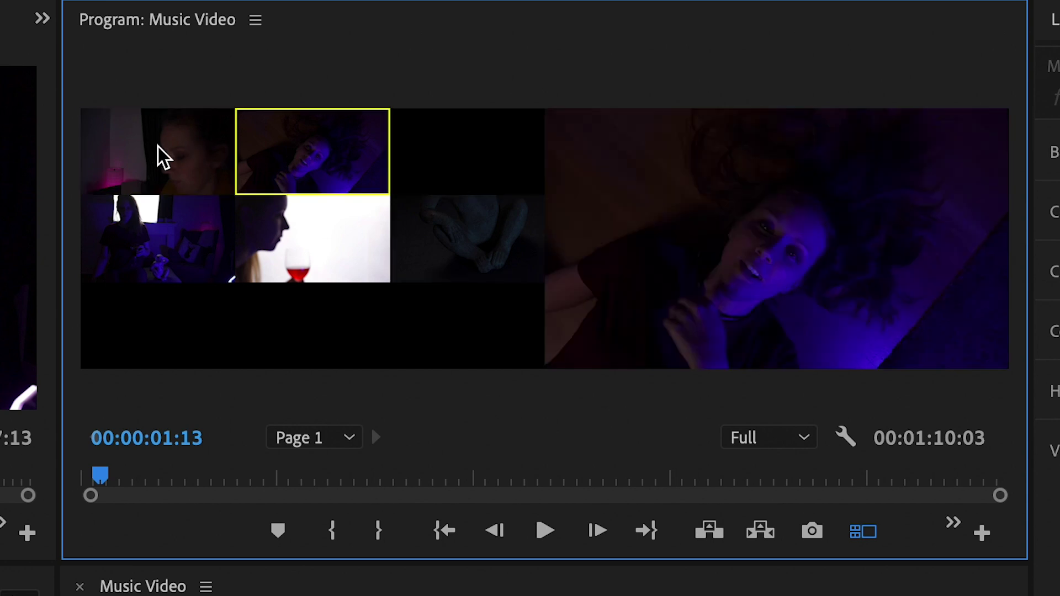
pyautogui.click(163, 160)
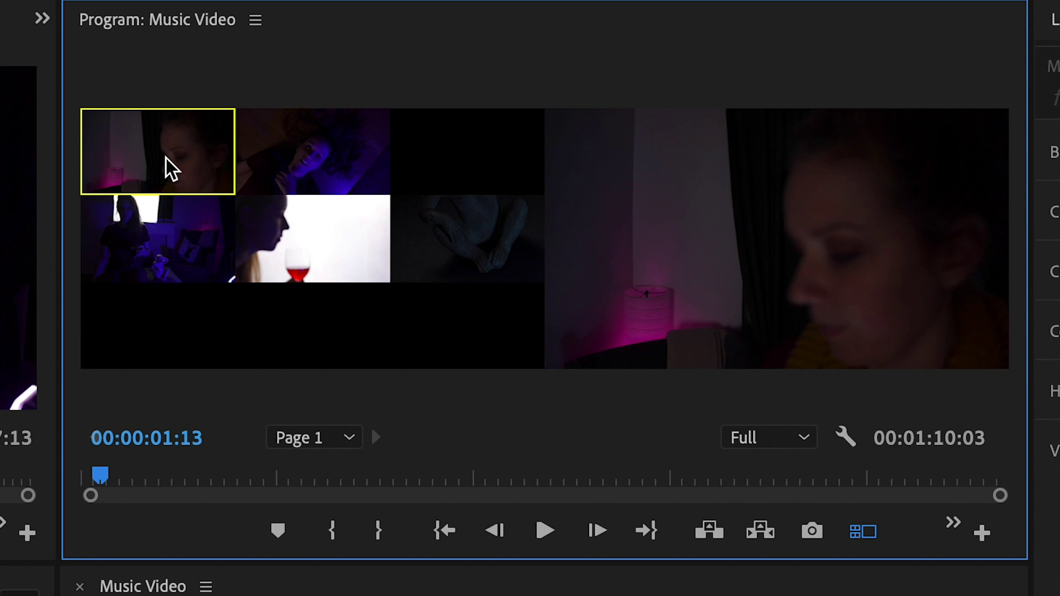
pyautogui.press('2')
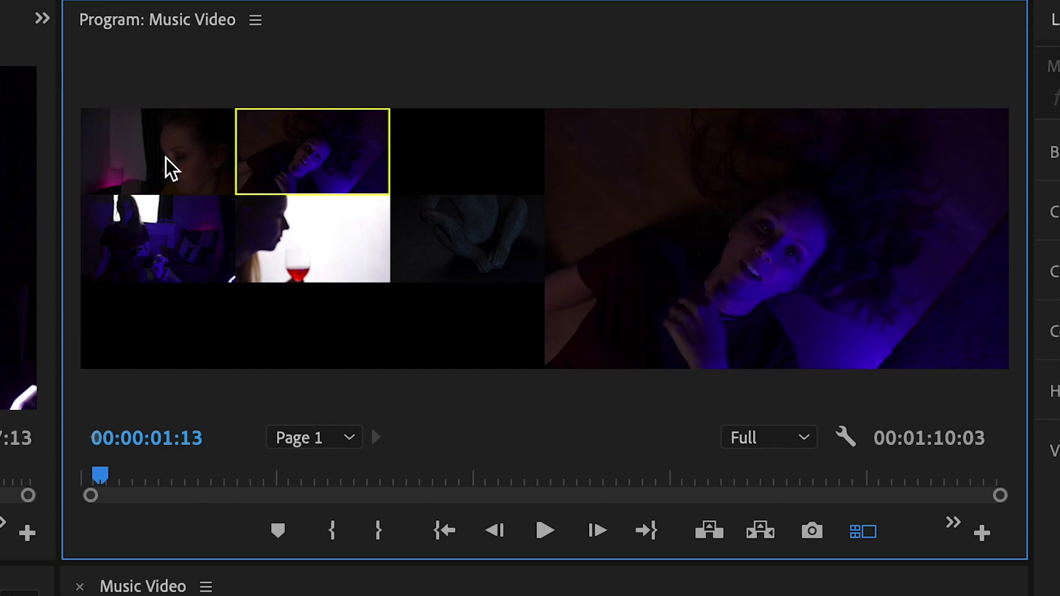
pyautogui.press('3')
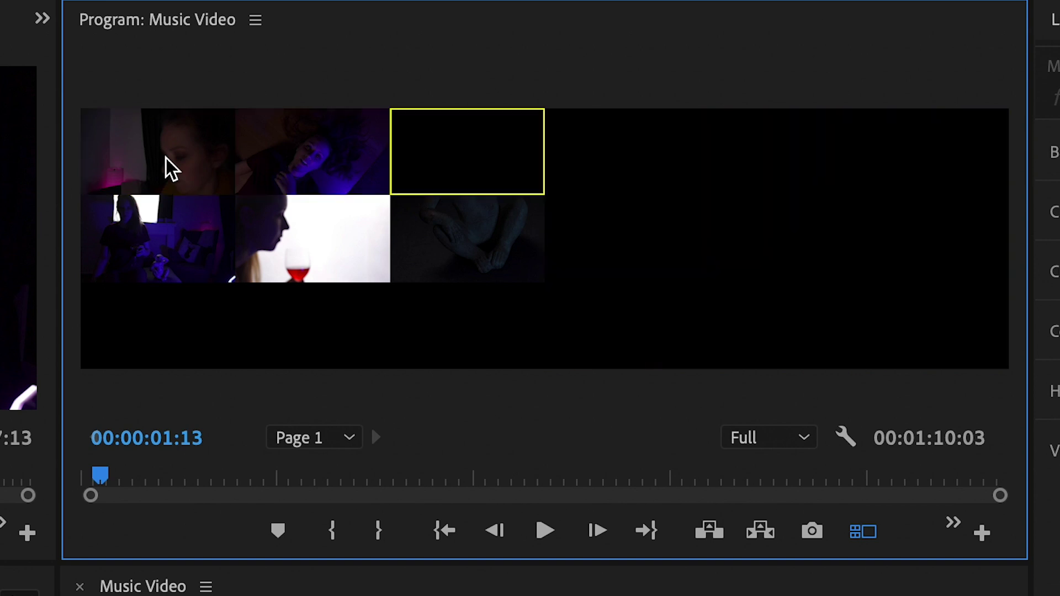
pyautogui.press('4')
pyautogui.press('5')
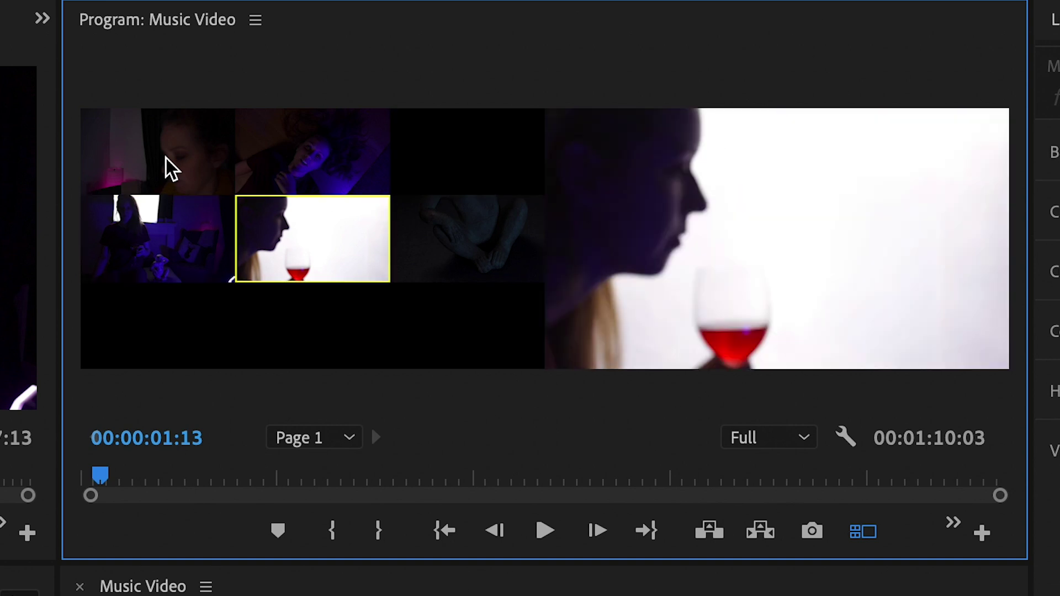
pyautogui.press('6')
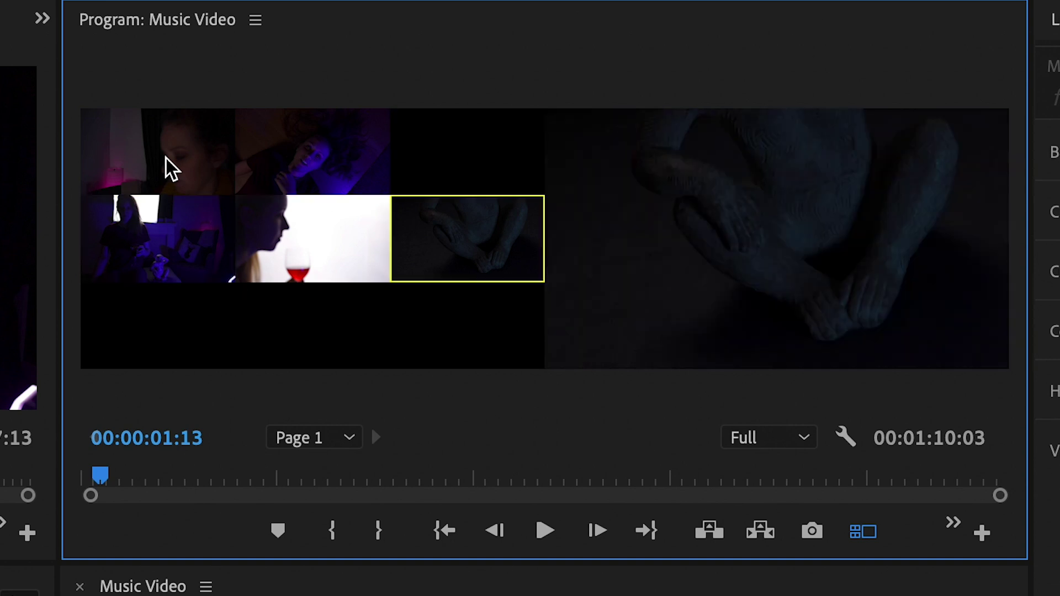
pyautogui.press('1')
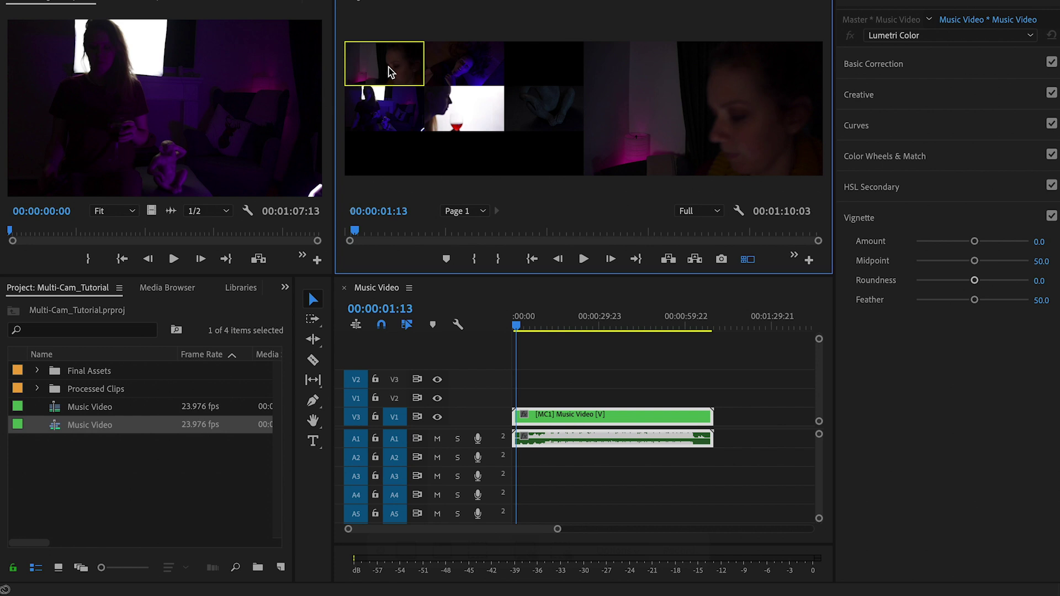
# - Split the Music Video multi-camera clip and its audio at 00:00:02:16 with the Razor tool
pyautogui.press('Home')
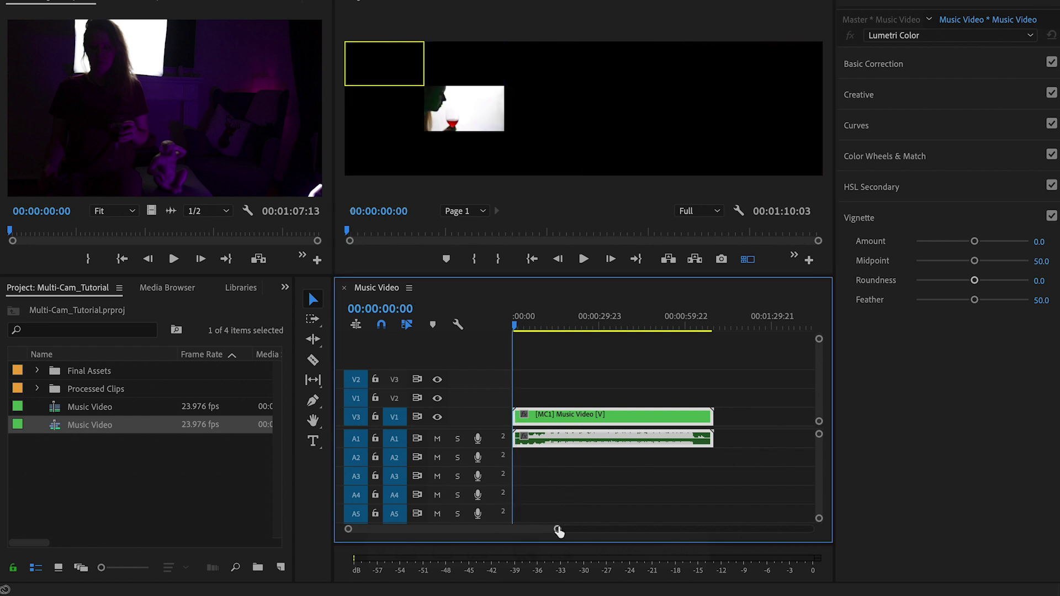
pyautogui.moveTo(558, 529); pyautogui.dragTo(476, 532)
pyautogui.moveTo(519, 327); pyautogui.dragTo(545, 338)
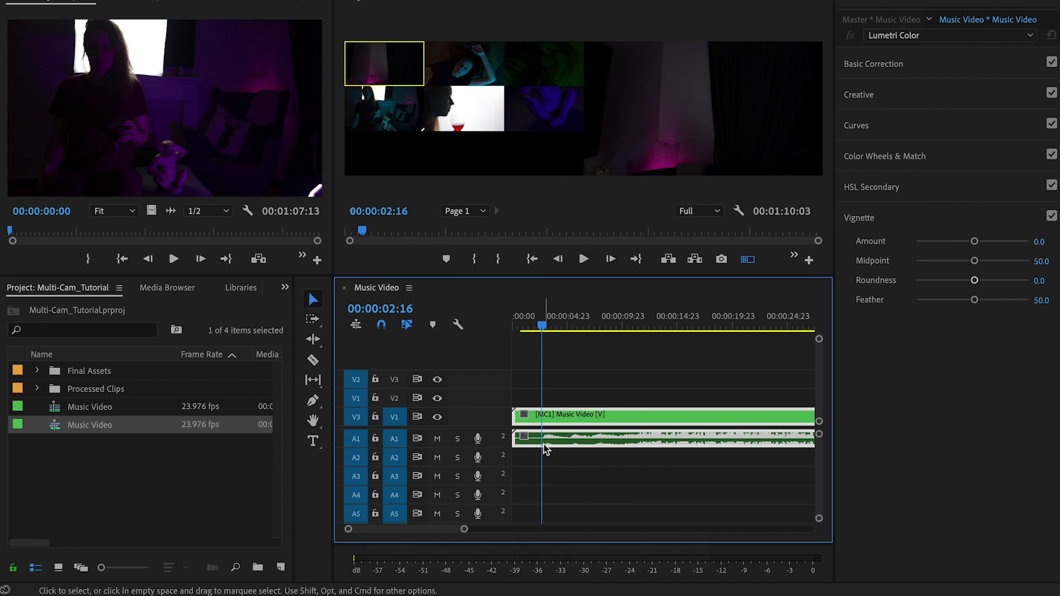
pyautogui.press('c')
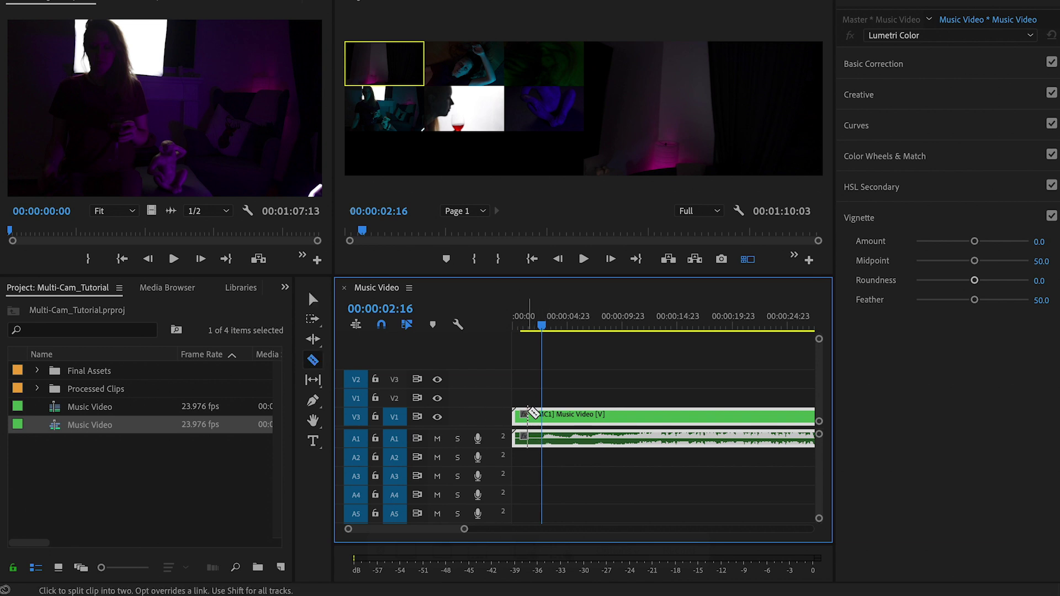
pyautogui.click(543, 437)
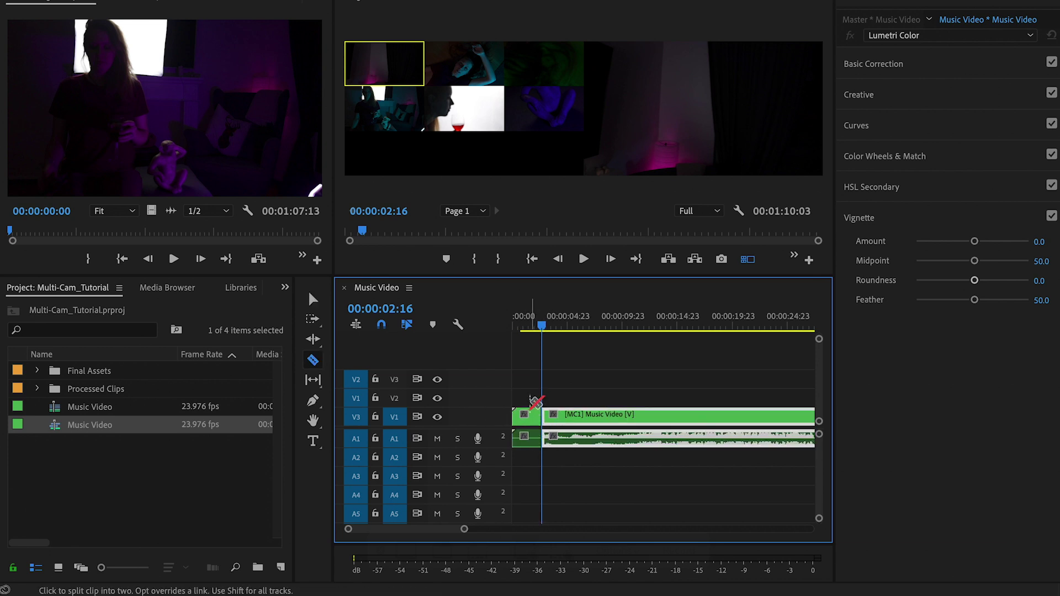
# - Delete the short opening segment of the Music Video clip and close the gap it leaves
pyautogui.press('v')
pyautogui.click(525, 421)
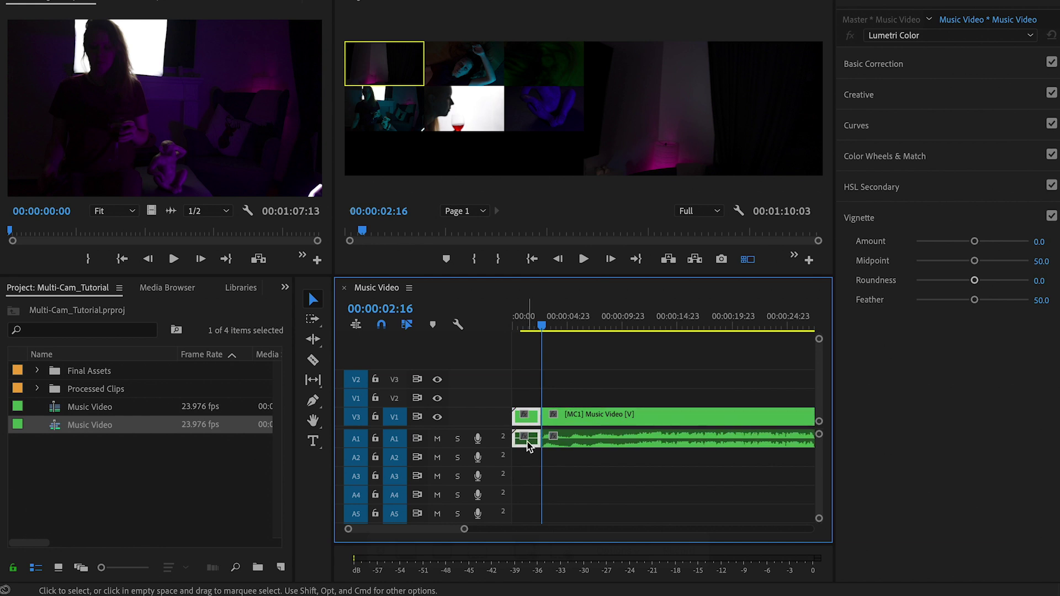
pyautogui.press('Delete')
pyautogui.click(524, 414)
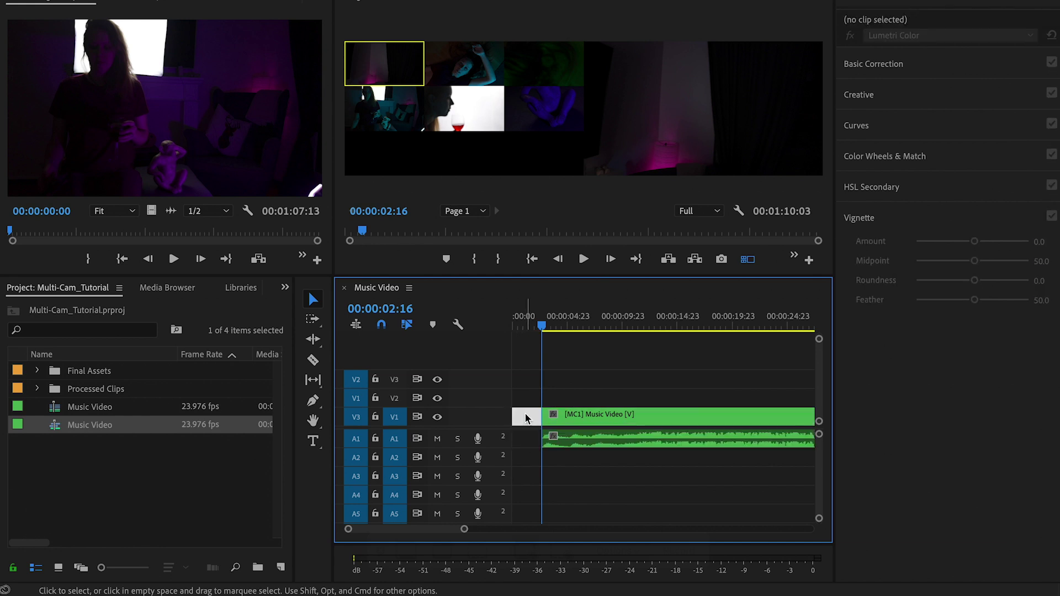
pyautogui.press('Delete')
# - Return to the start of the sequence and make camera 2 the opening angle
pyautogui.press('Home')
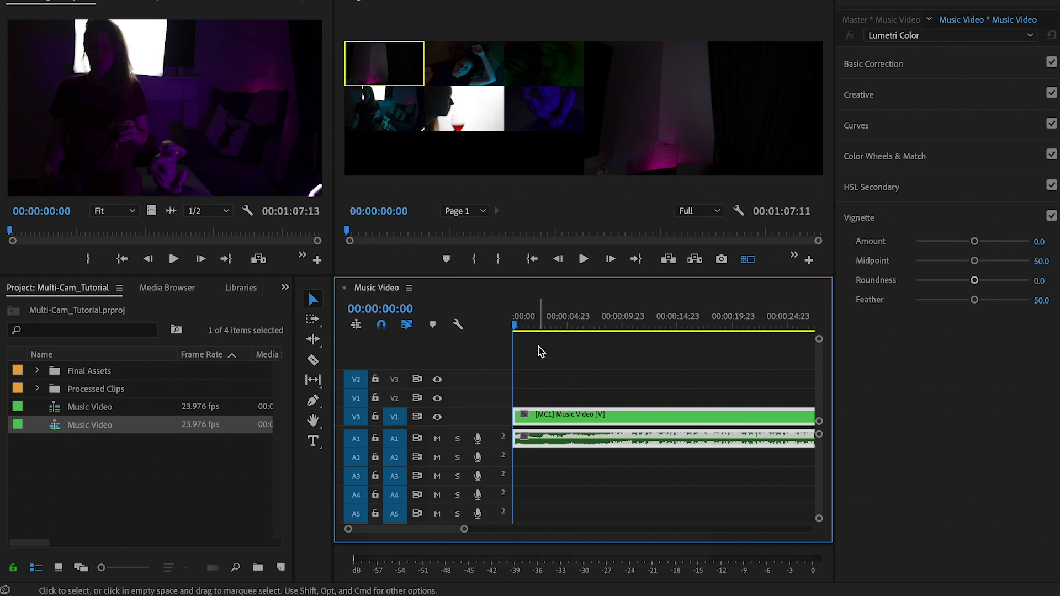
pyautogui.click(463, 67)
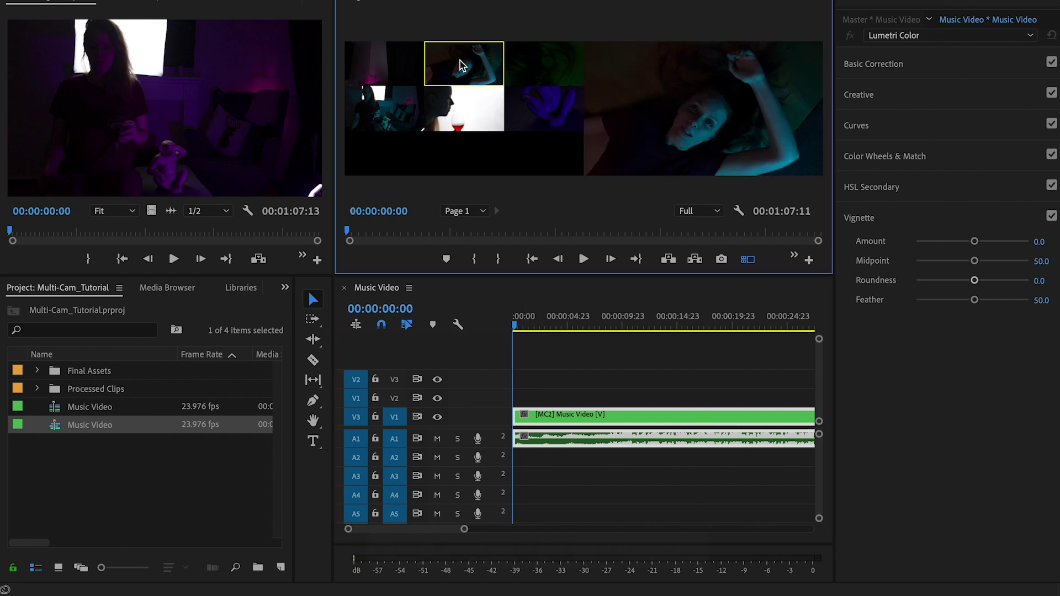
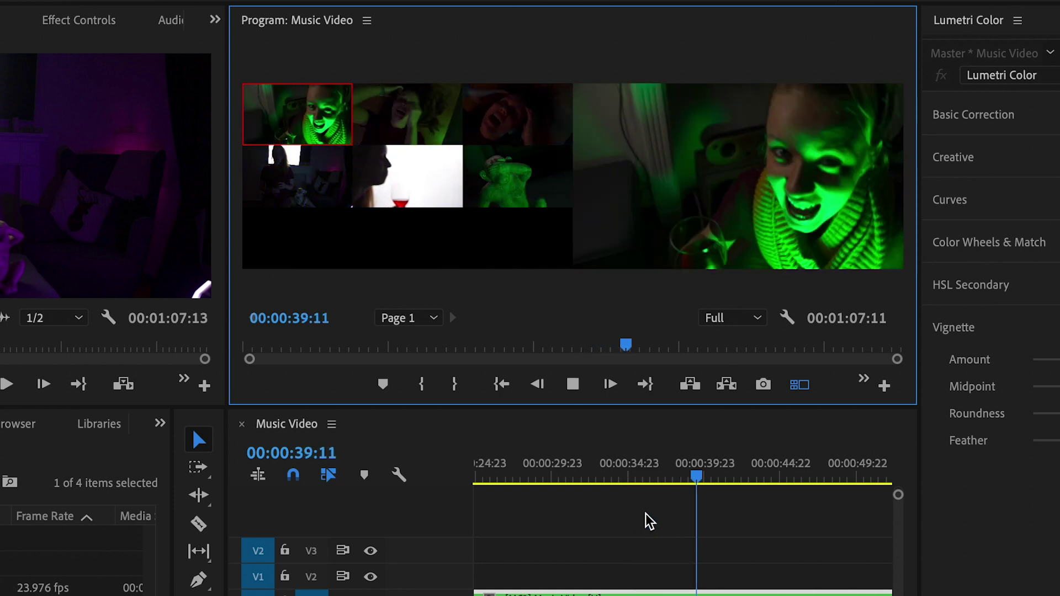
# - During playback from 00:00:39:11, cut live to cameras 4, 5, 6, 2, 3, 1 and 4, stop at 00:01:05:15 and save the project
pyautogui.press('4')
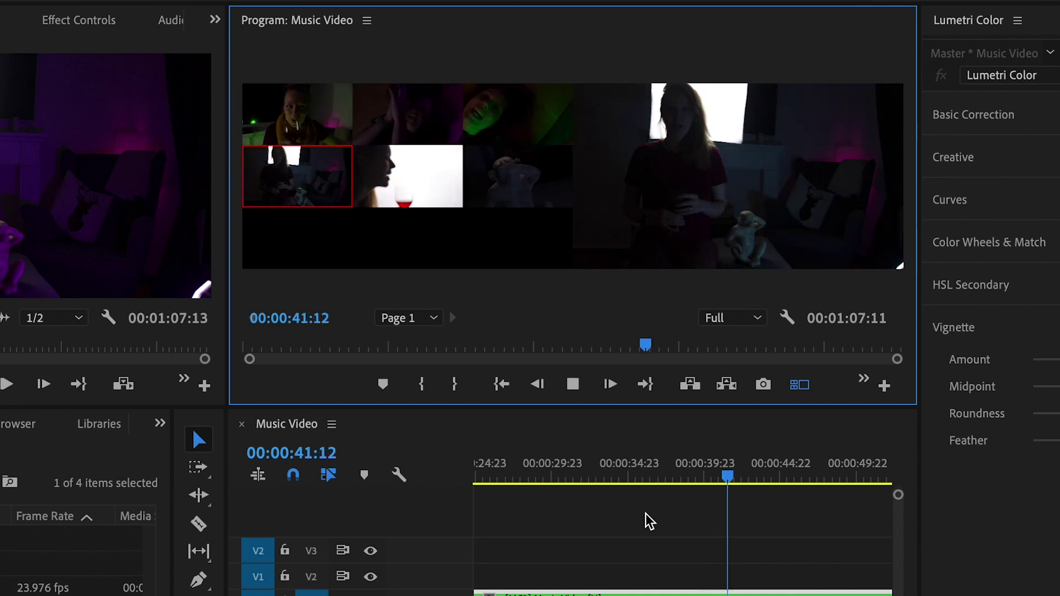
pyautogui.press('5')
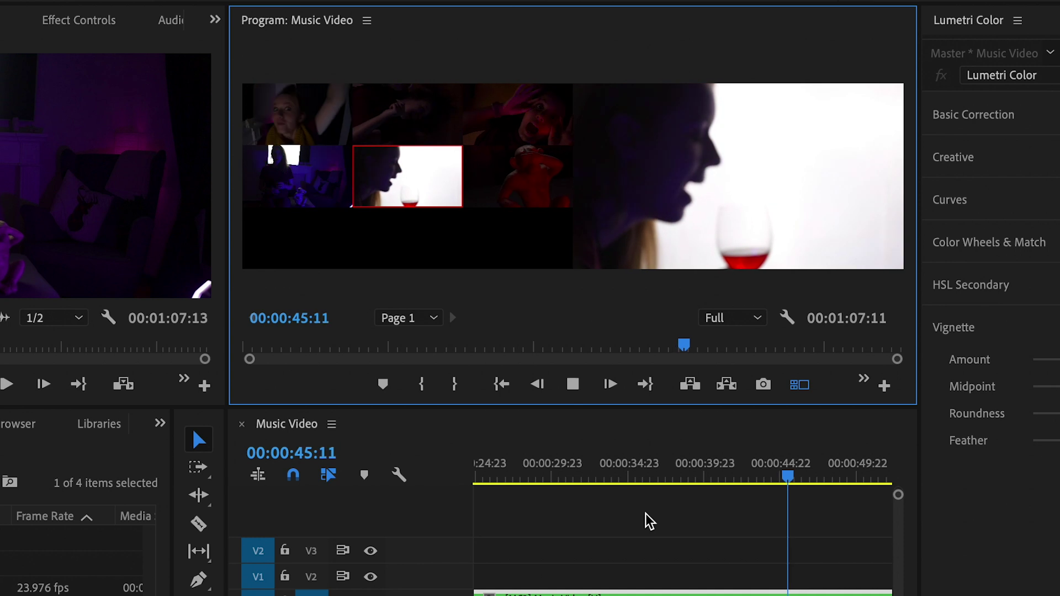
pyautogui.press('6')
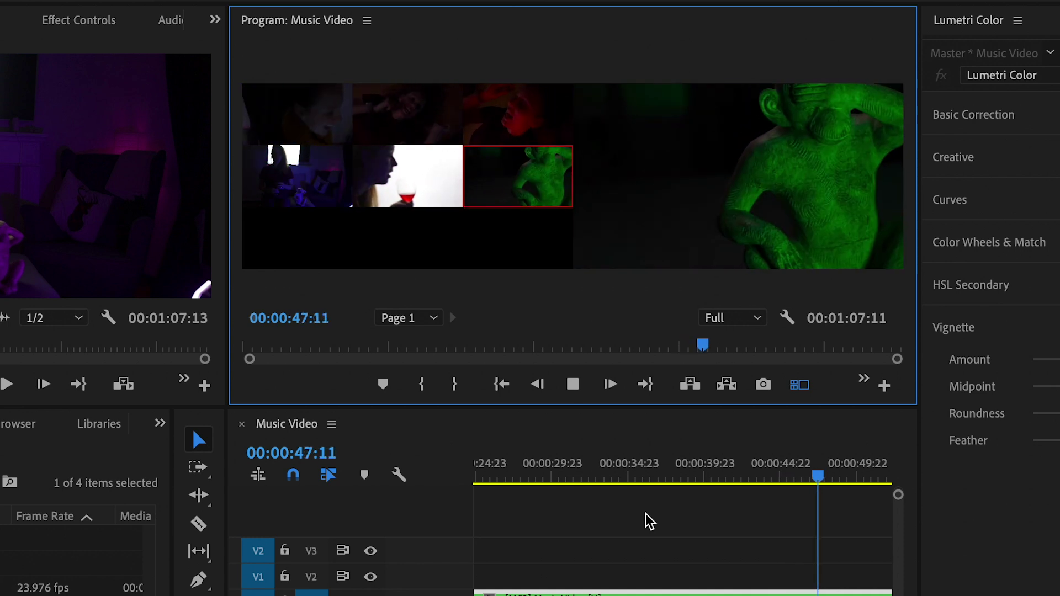
pyautogui.press('2')
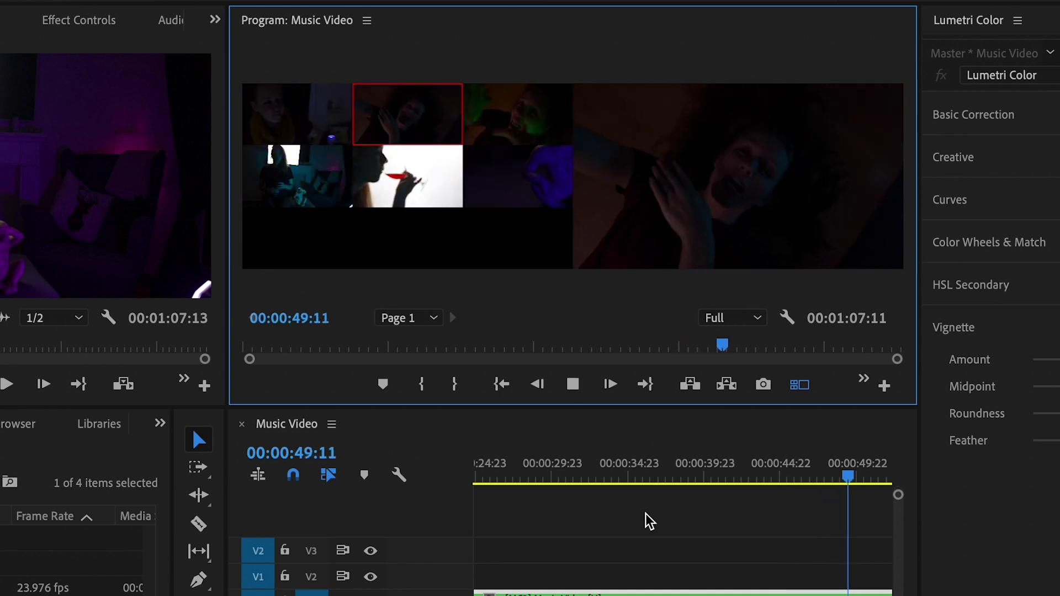
pyautogui.press('3')
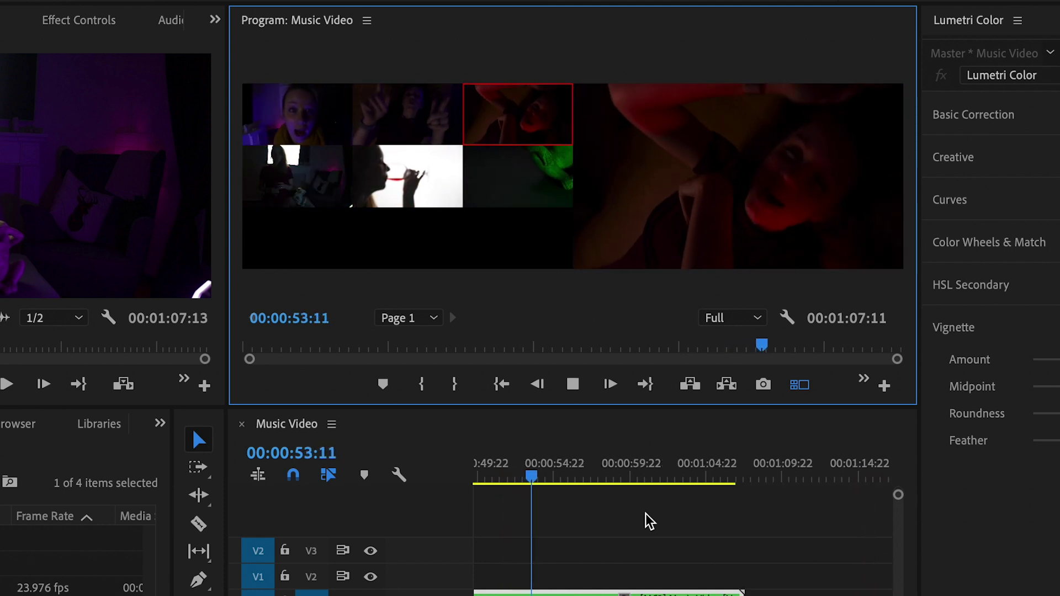
pyautogui.press('1')
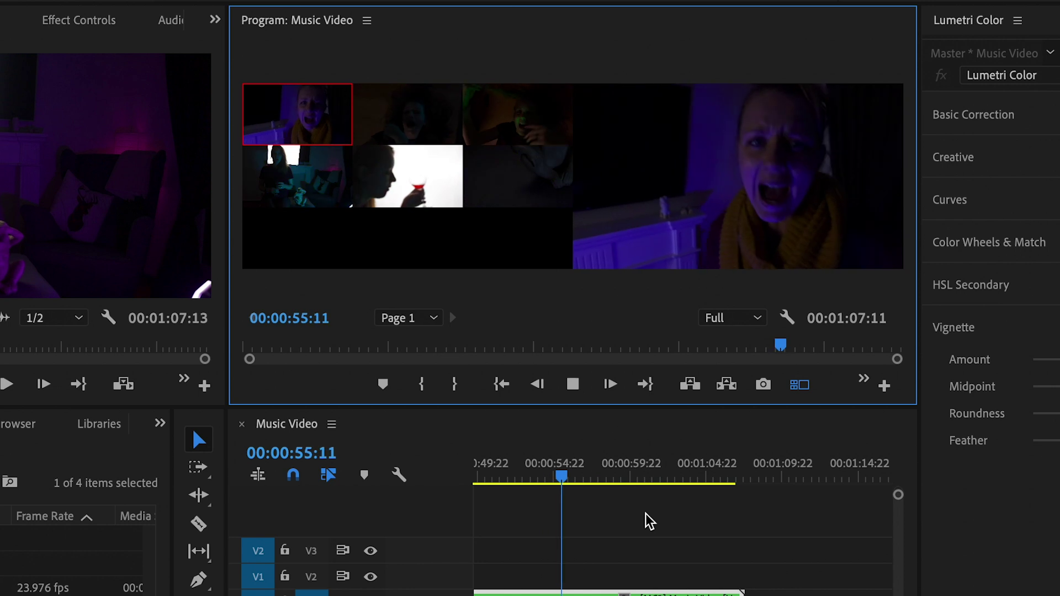
pyautogui.press('4')
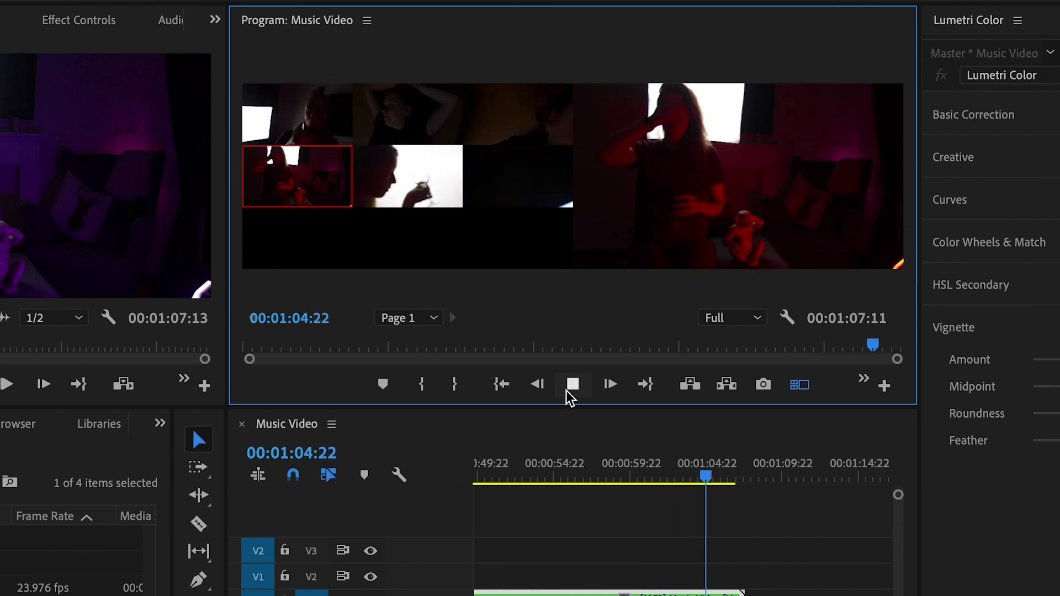
pyautogui.click(572, 385)
pyautogui.hotkey('ctrl', 's')
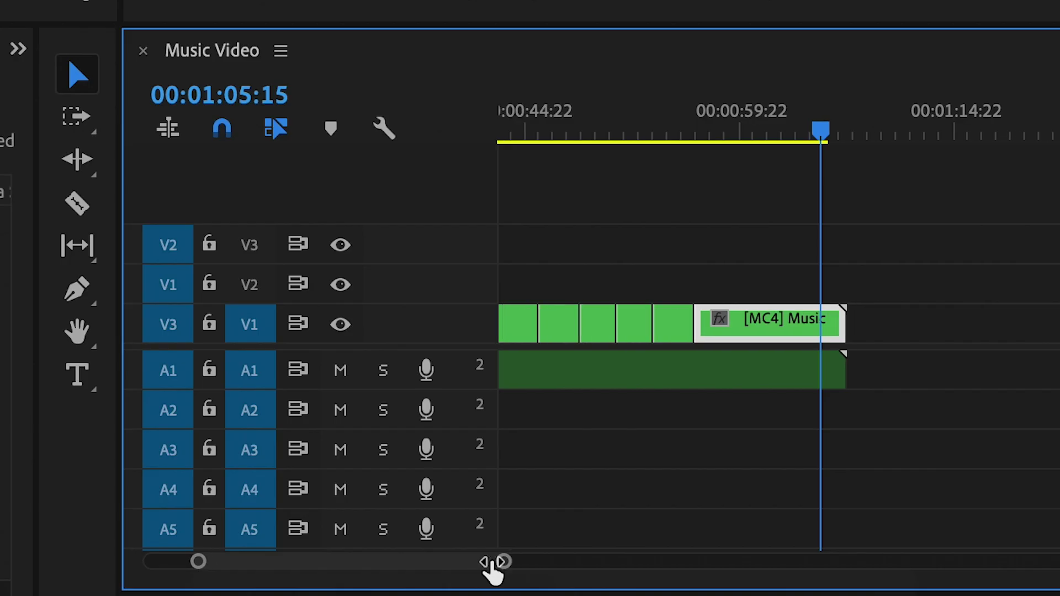
pyautogui.moveTo(506, 560)
pyautogui.mouseDown()
pyautogui.moveTo(569, 561)
pyautogui.moveTo(630, 585)
pyautogui.moveTo(618, 584)
pyautogui.mouseUp()
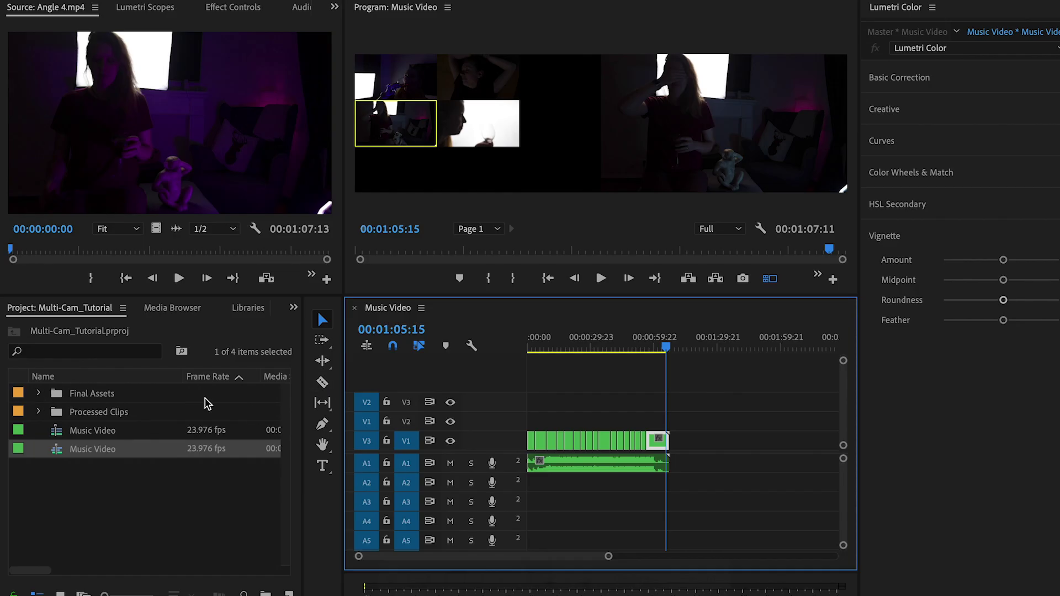
# - Open the Final Music Video sequence from the Final Assets bin
pyautogui.click(36, 394)
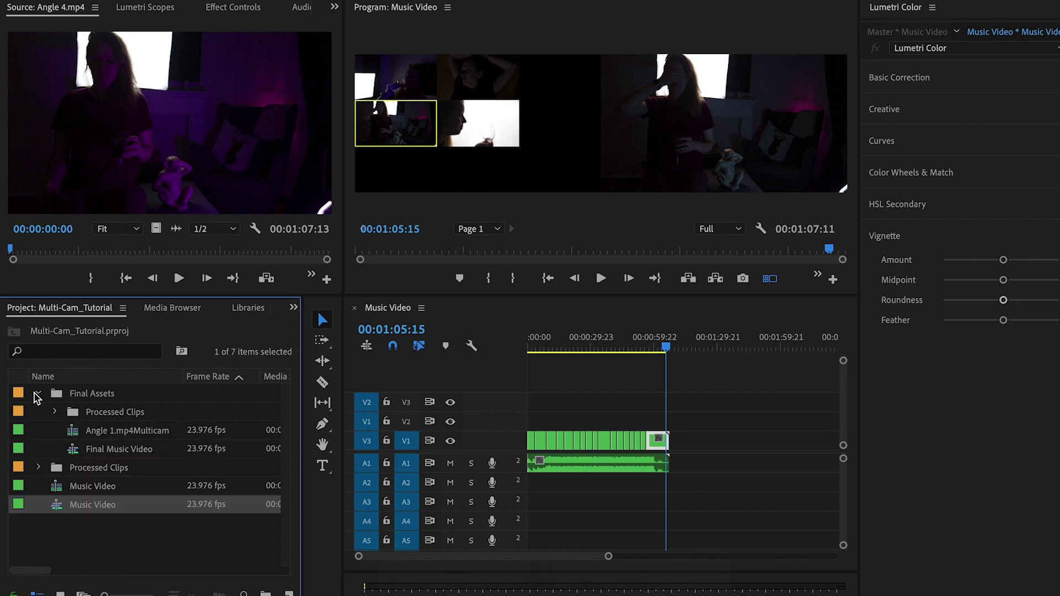
pyautogui.doubleClick(74, 450)
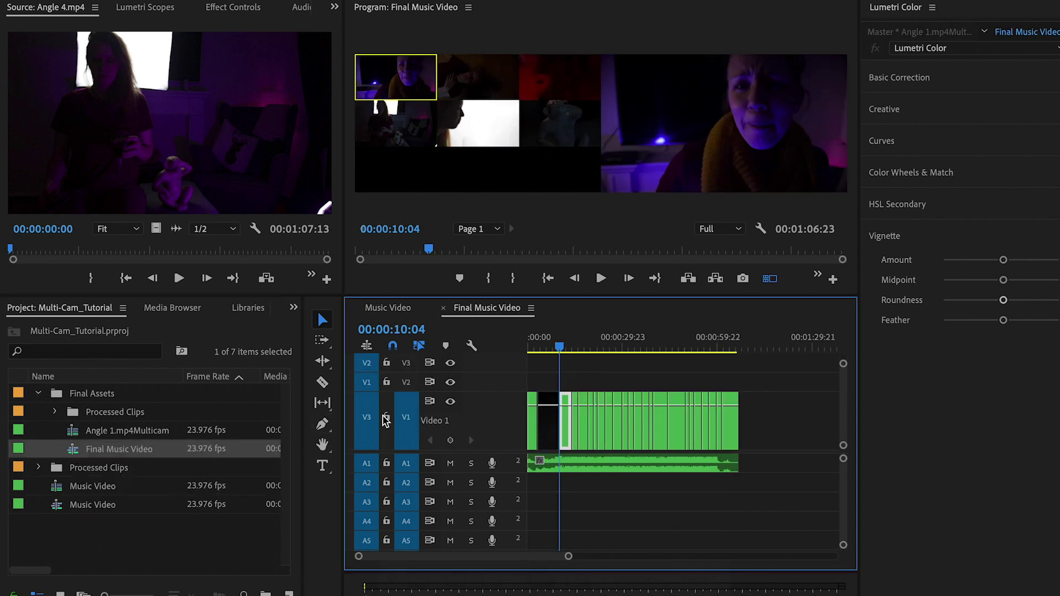
pyautogui.moveTo(476, 393)
pyautogui.mouseDown()
pyautogui.moveTo(480, 421)
pyautogui.moveTo(484, 394)
pyautogui.mouseUp()
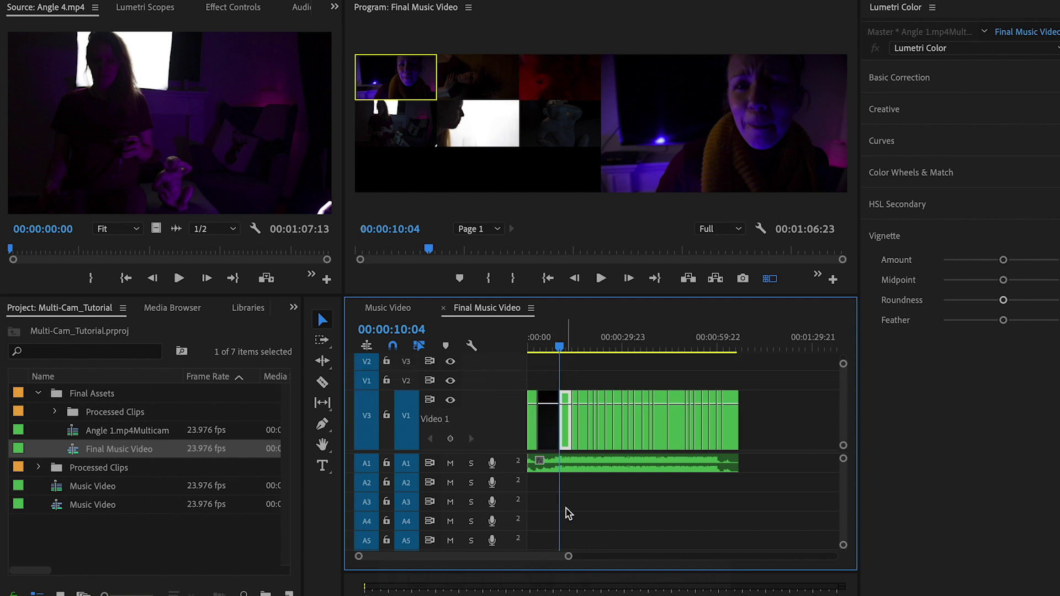
pyautogui.moveTo(568, 559); pyautogui.dragTo(464, 559)
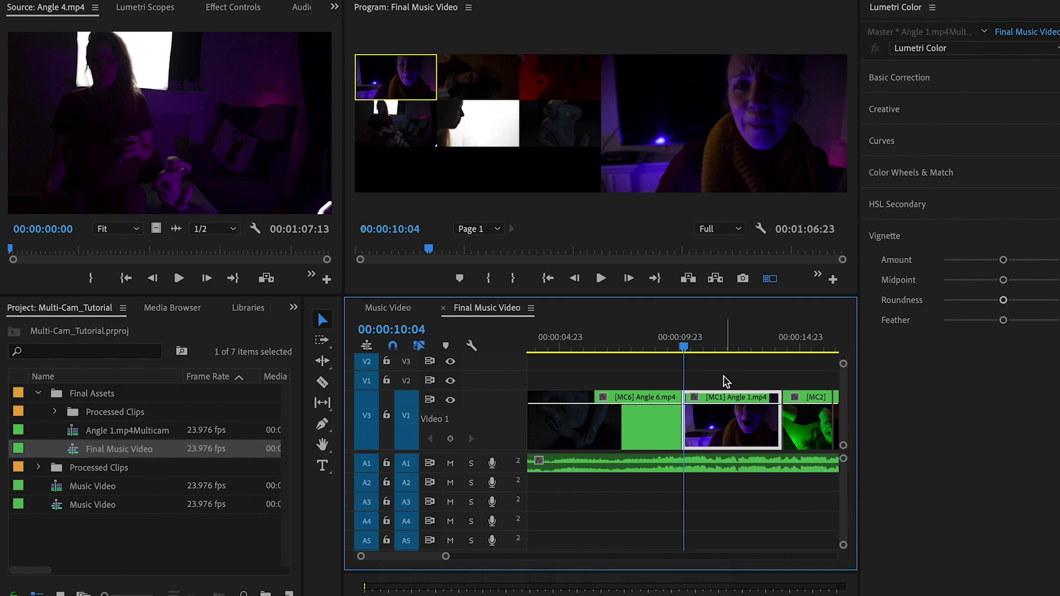
# - Try camera 4 on the Angle 1 clip at 00:00:12:03 and set the clip back to camera 1
pyautogui.click(636, 345)
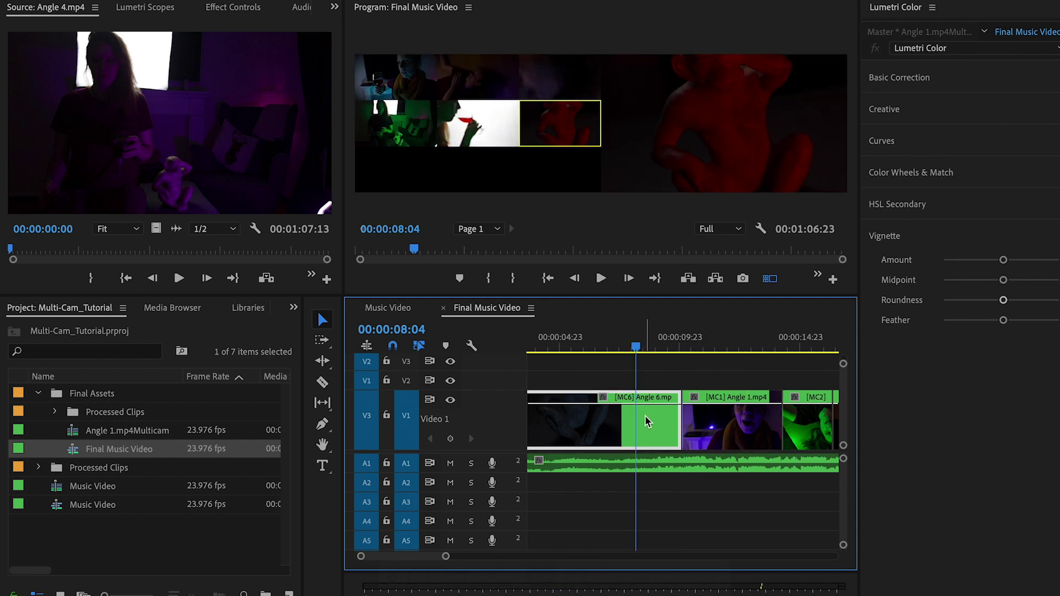
pyautogui.click(760, 413)
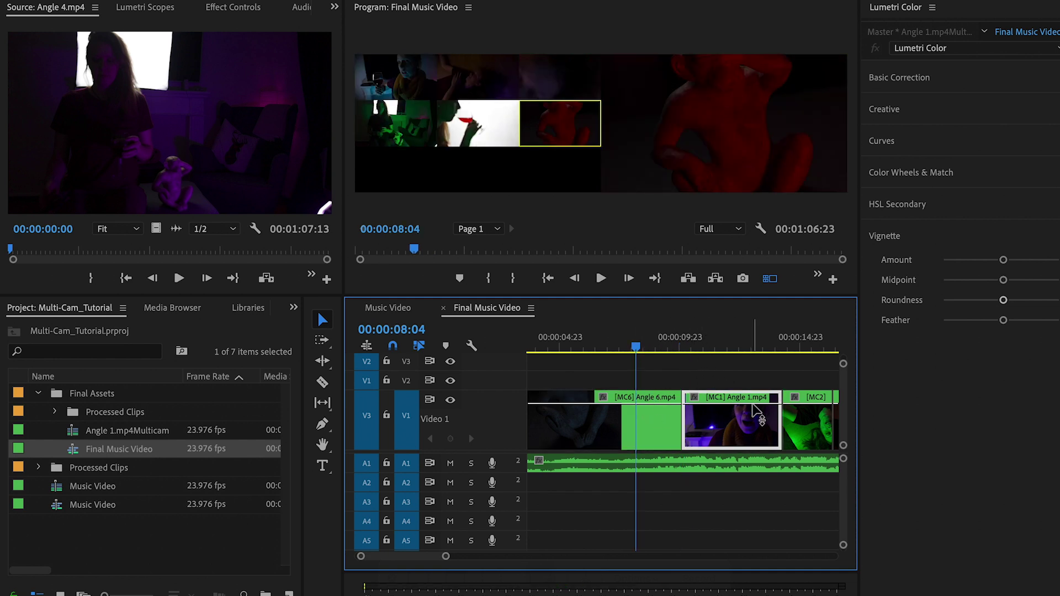
pyautogui.click(731, 334)
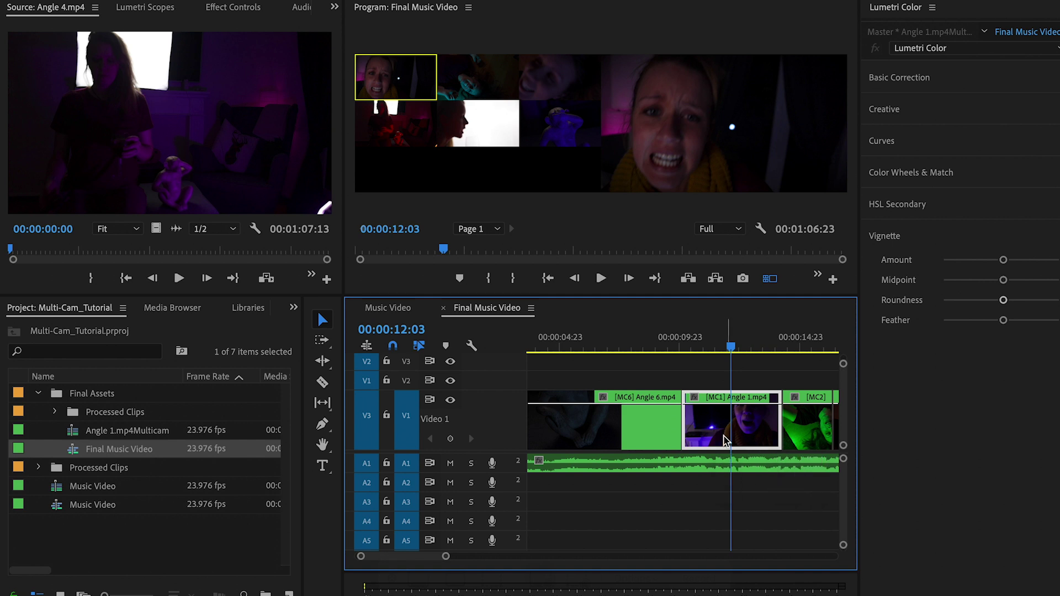
pyautogui.click(402, 139)
pyautogui.click(403, 141)
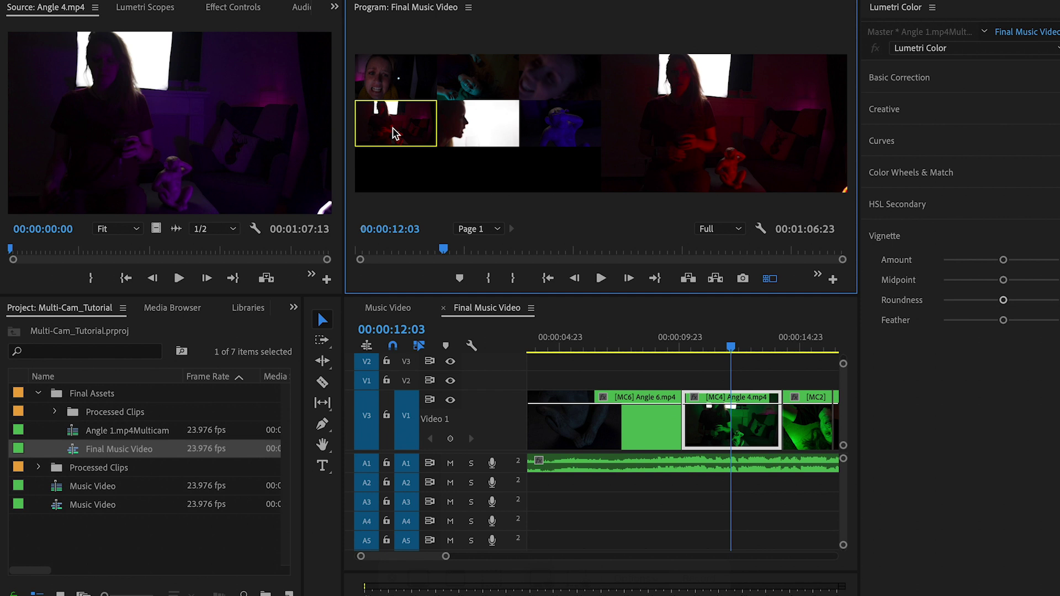
pyautogui.click(394, 83)
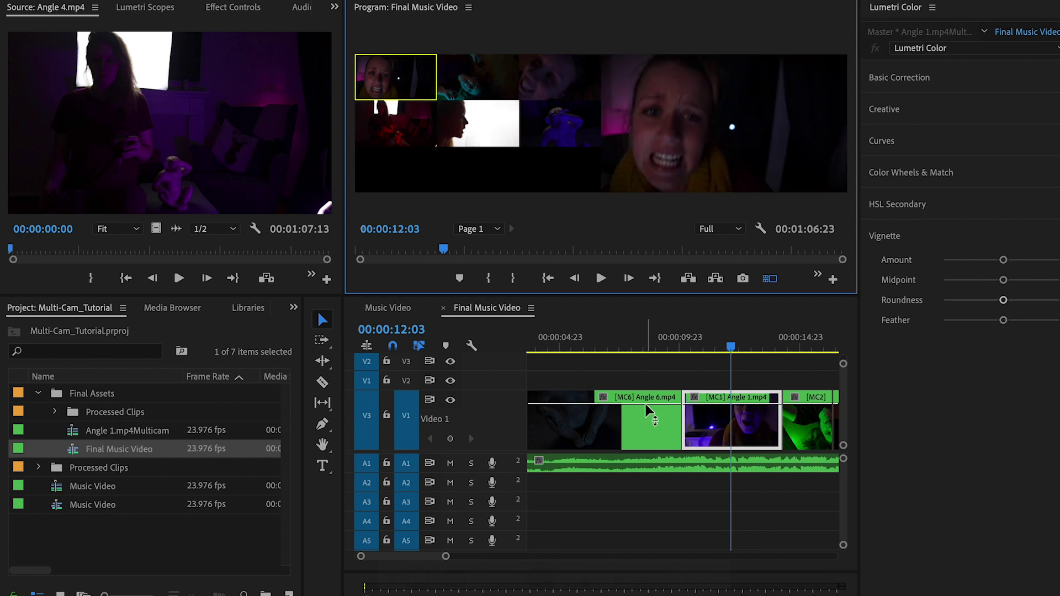
# - Roll the cut between the Angle 6 and Angle 1 clips slightly earlier on the timeline with the Rolling Edit tool
pyautogui.click(472, 346)
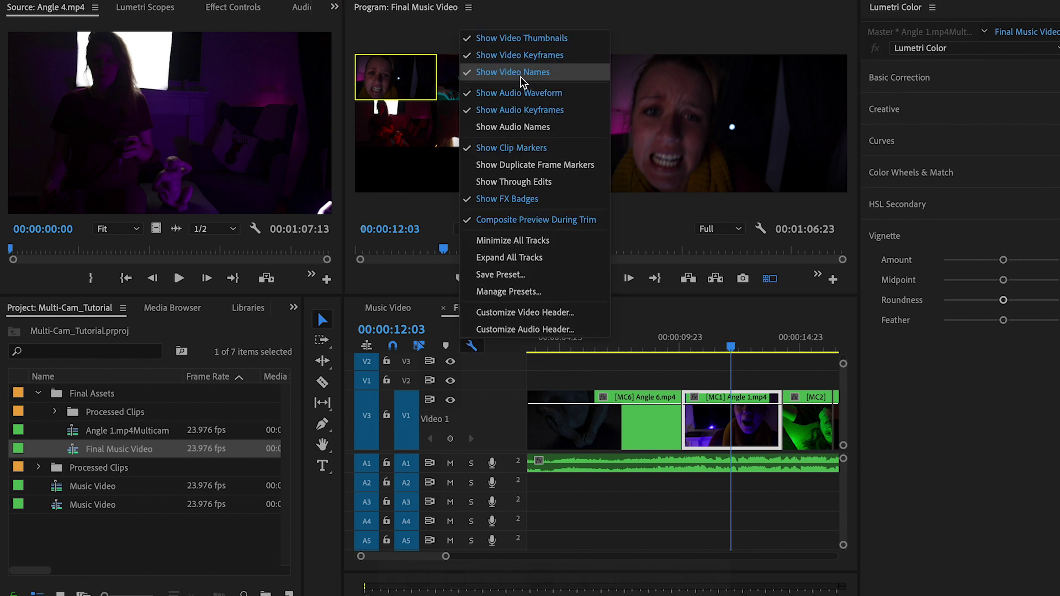
pyautogui.click(645, 375)
pyautogui.press('-')
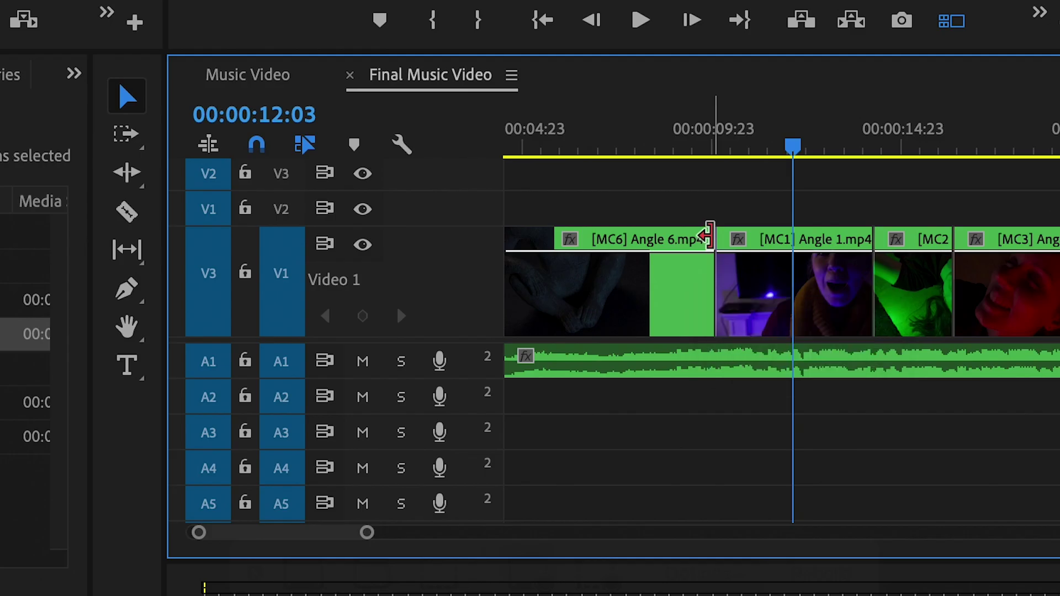
pyautogui.press('n')
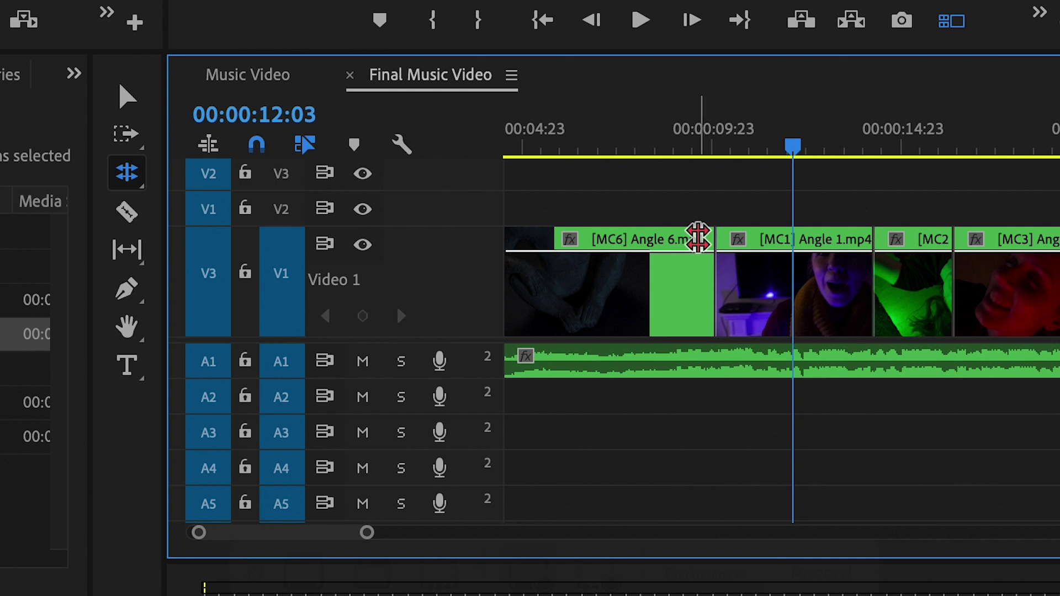
pyautogui.moveTo(713, 239); pyautogui.dragTo(684, 271)
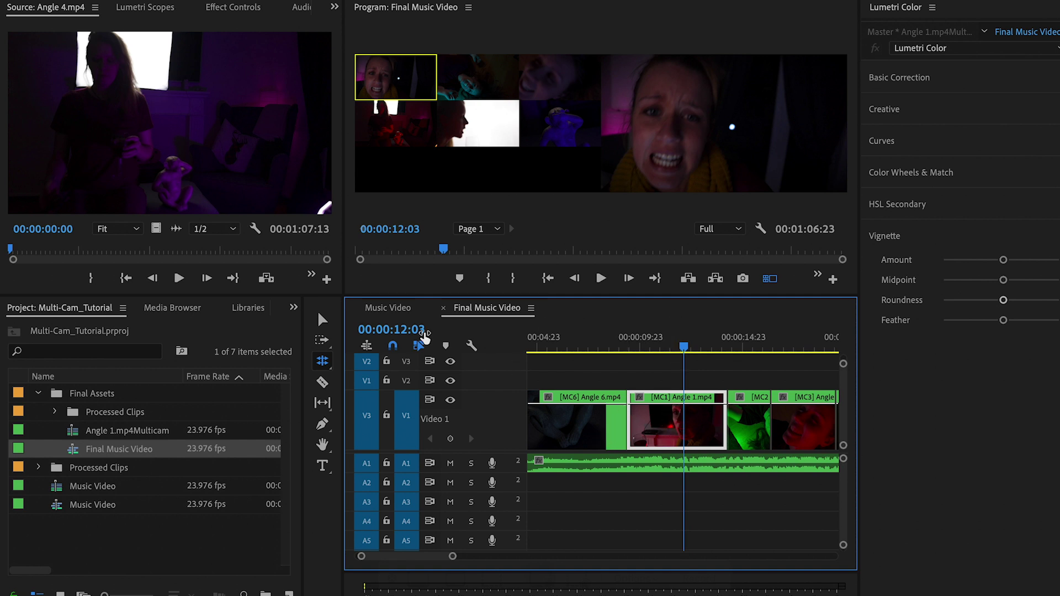
# - Set the Angle 1 clip at 00:00:12:03 to a scale of 129 and a horizontal position of 1465
pyautogui.click(323, 319)
pyautogui.click(675, 440)
pyautogui.click(234, 8)
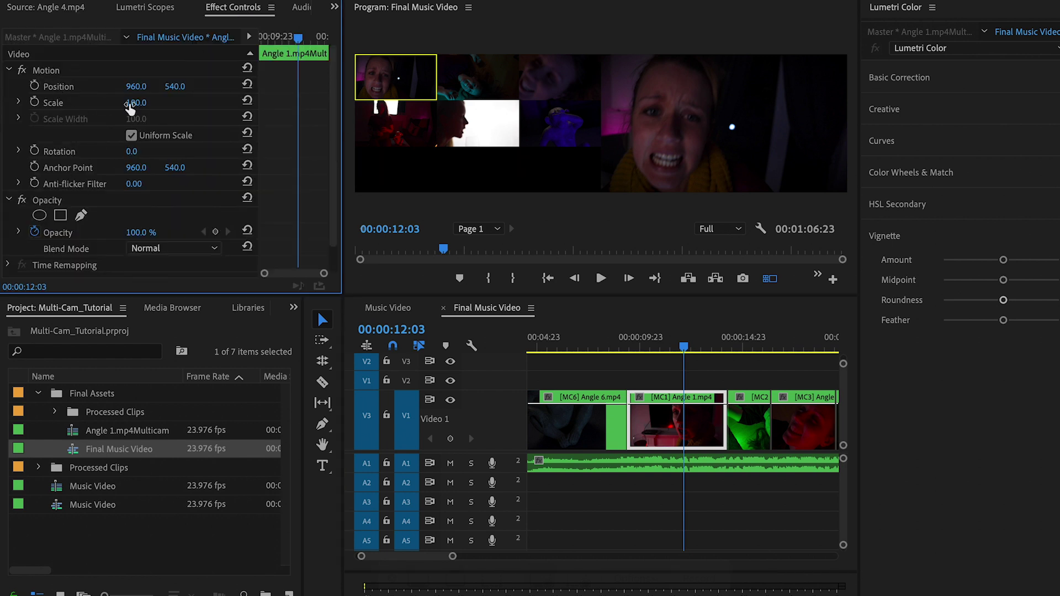
pyautogui.moveTo(133, 102)
pyautogui.mouseDown()
pyautogui.moveTo(148, 102)
pyautogui.moveTo(136, 91)
pyautogui.moveTo(144, 86)
pyautogui.mouseUp()
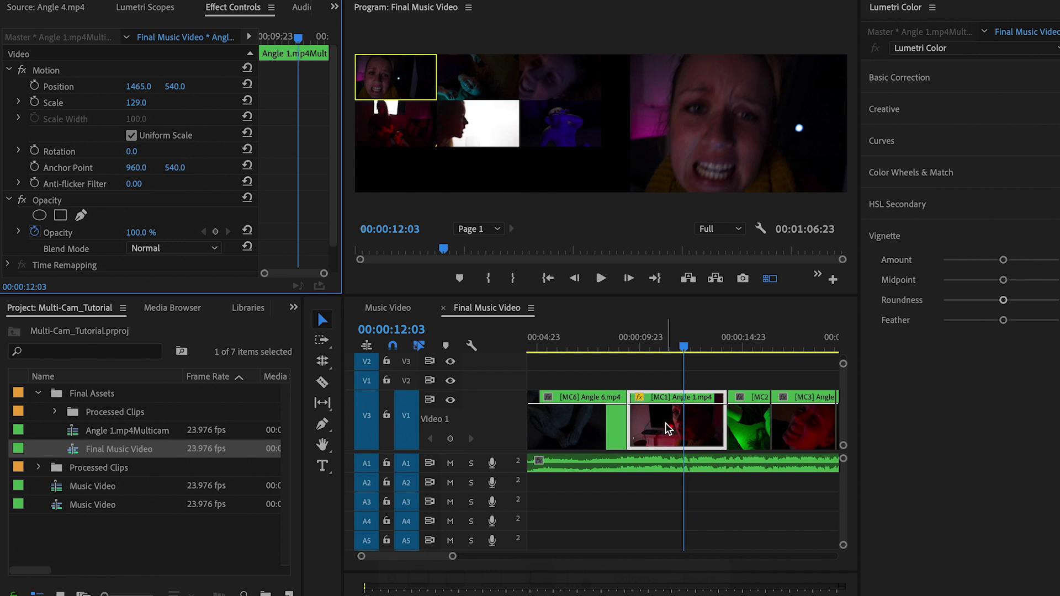
# - Try brightening the Angle 1 timeline clip with its RGB curve, undo the change and remove the clip's Lumetri Color effect
pyautogui.click(904, 7)
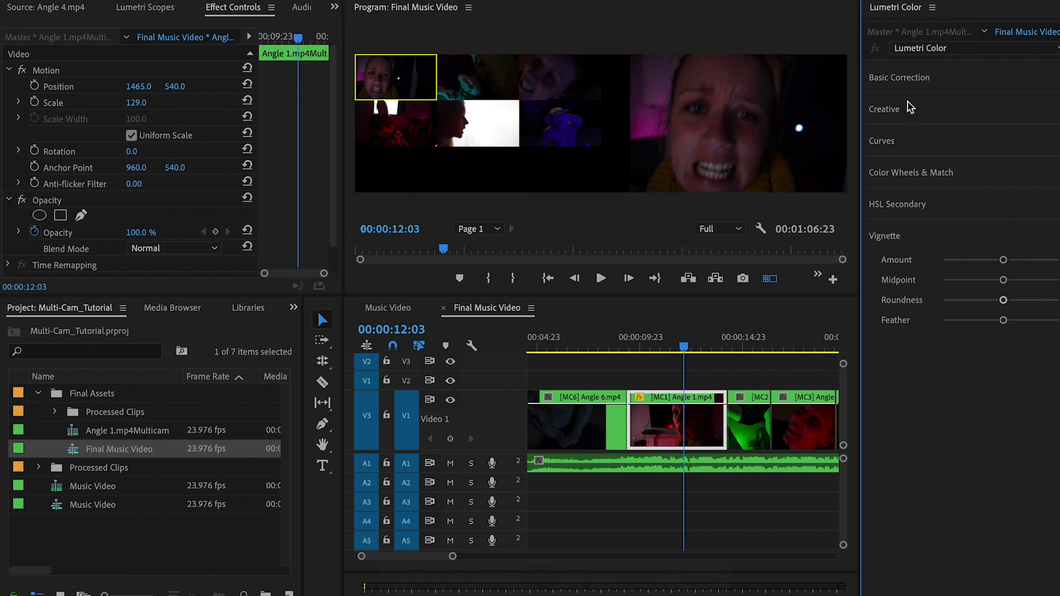
pyautogui.click(883, 141)
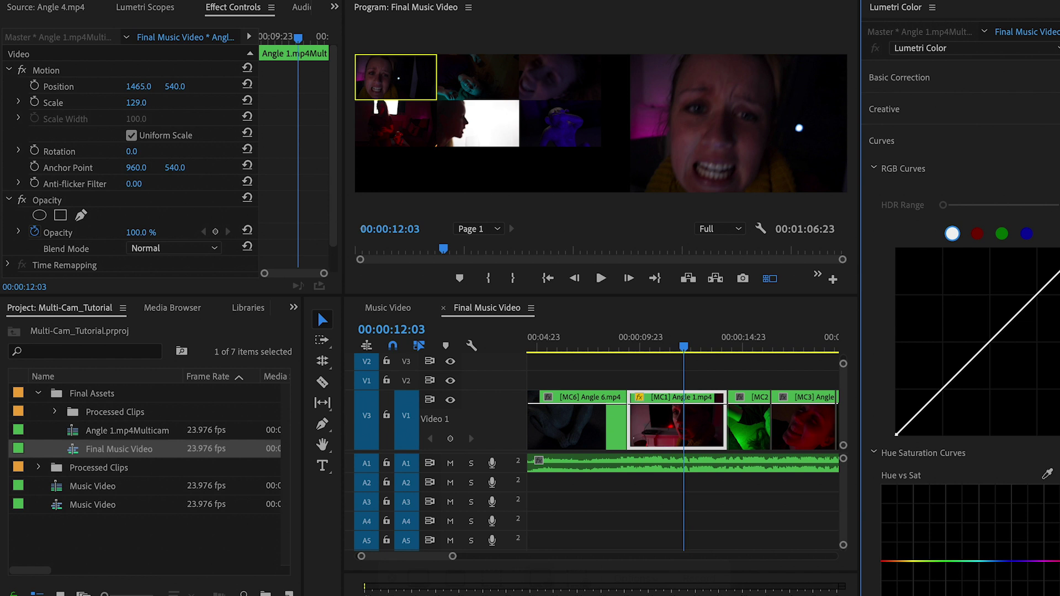
pyautogui.moveTo(1059, 249); pyautogui.dragTo(971, 251)
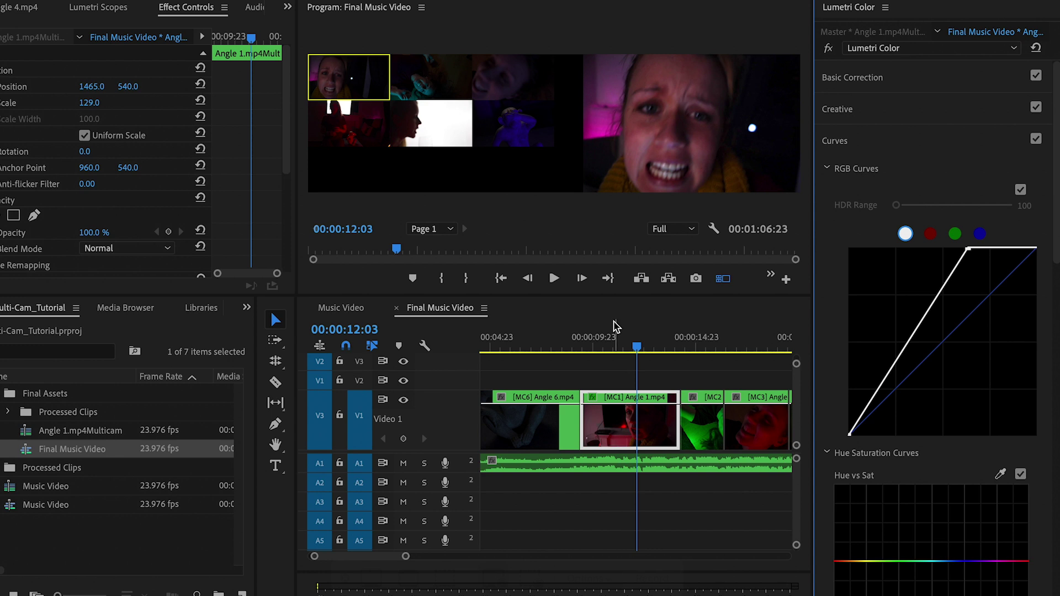
pyautogui.hotkey('ctrl', 'z')
pyautogui.scroll(-5, 140, 210)
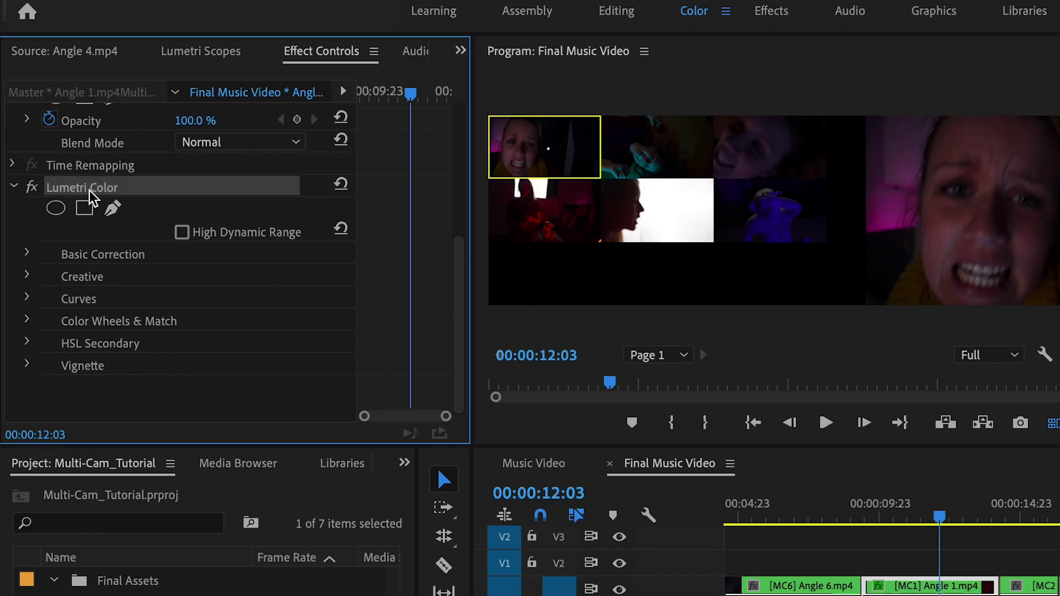
pyautogui.press('Delete')
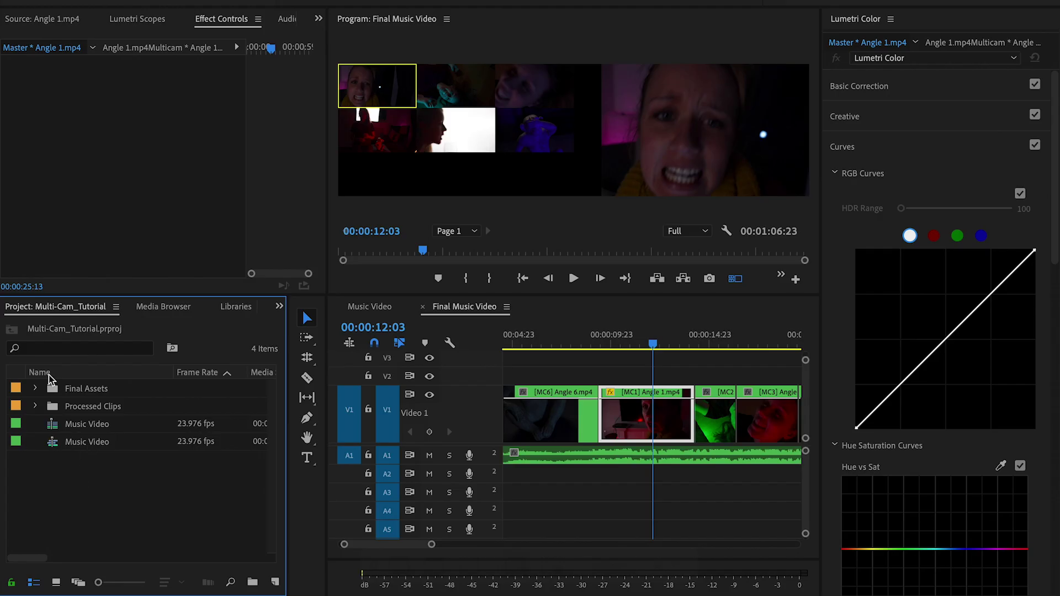
# - Load Angle 1.mp4 from the Processed Clips bin inside Final Assets into the Source monitor
pyautogui.click(34, 389)
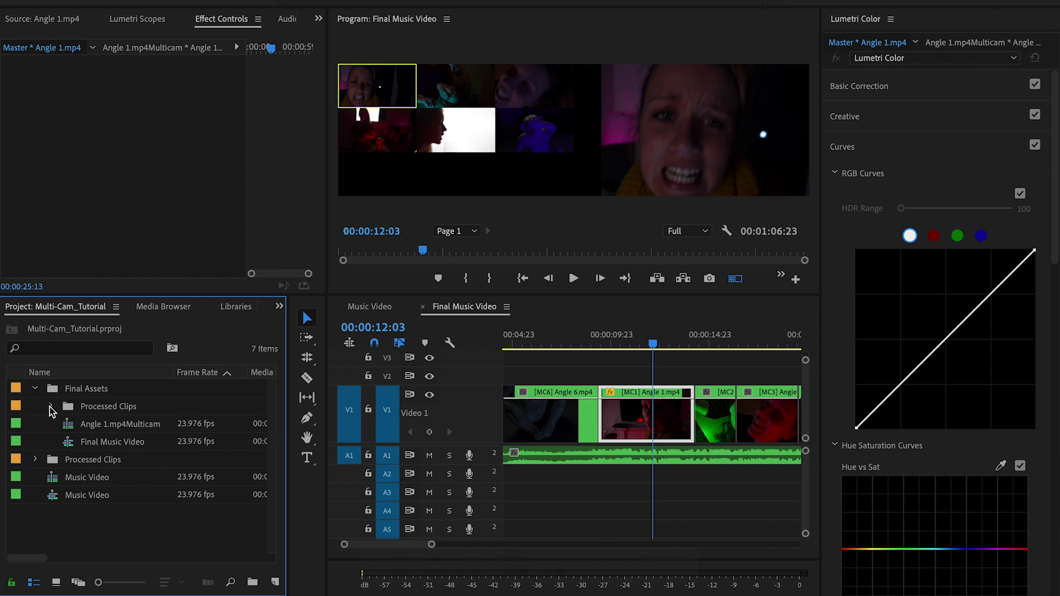
pyautogui.click(51, 407)
pyautogui.doubleClick(85, 424)
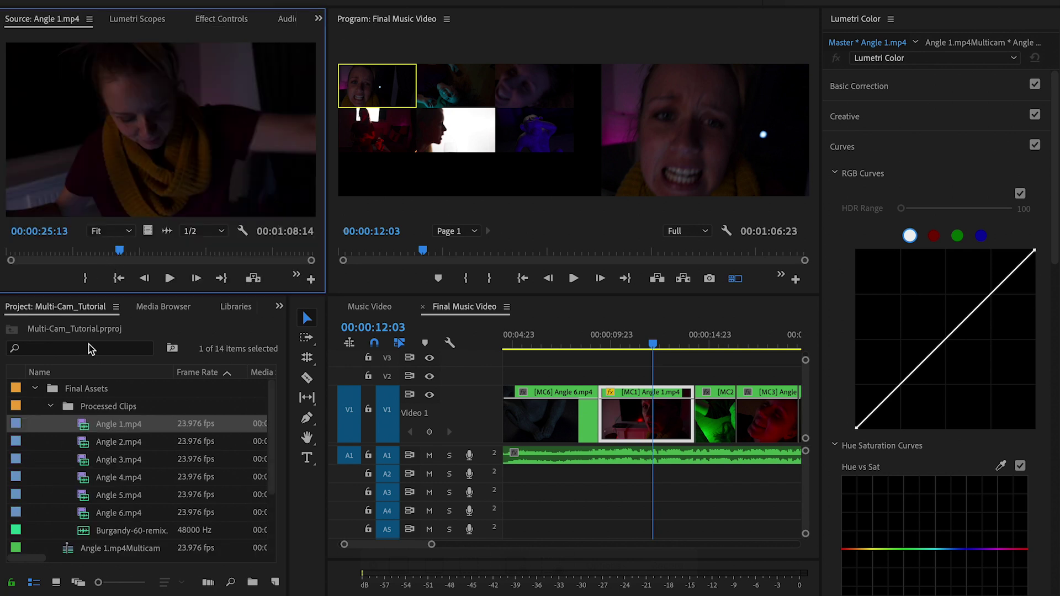
# - Apply the Lumetri Color effect to the Angle 1.mp4 source clip and check it in its effect settings
pyautogui.click(279, 307)
pyautogui.click(298, 388)
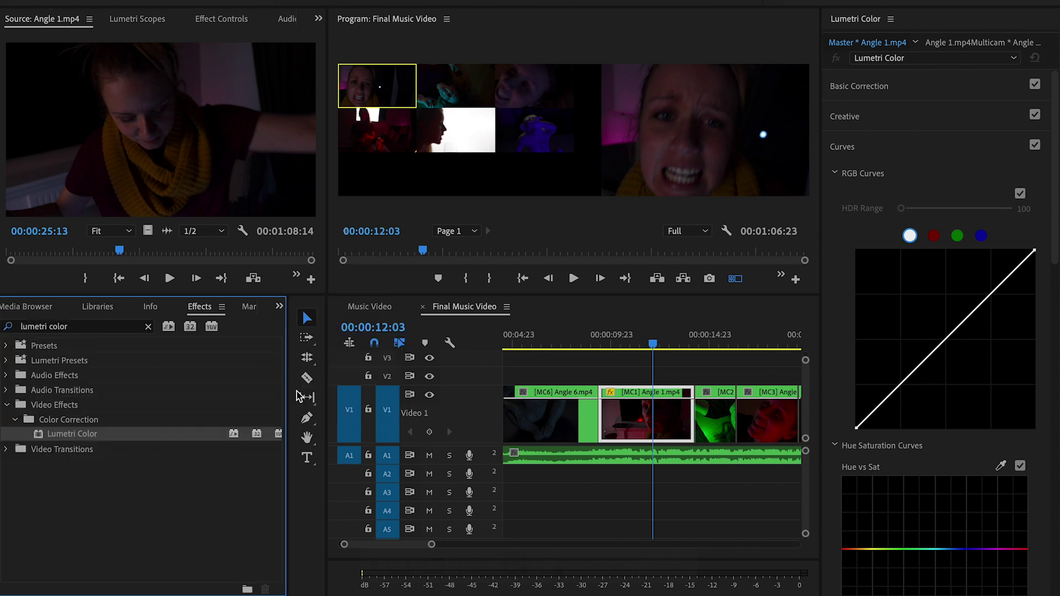
pyautogui.click(86, 327)
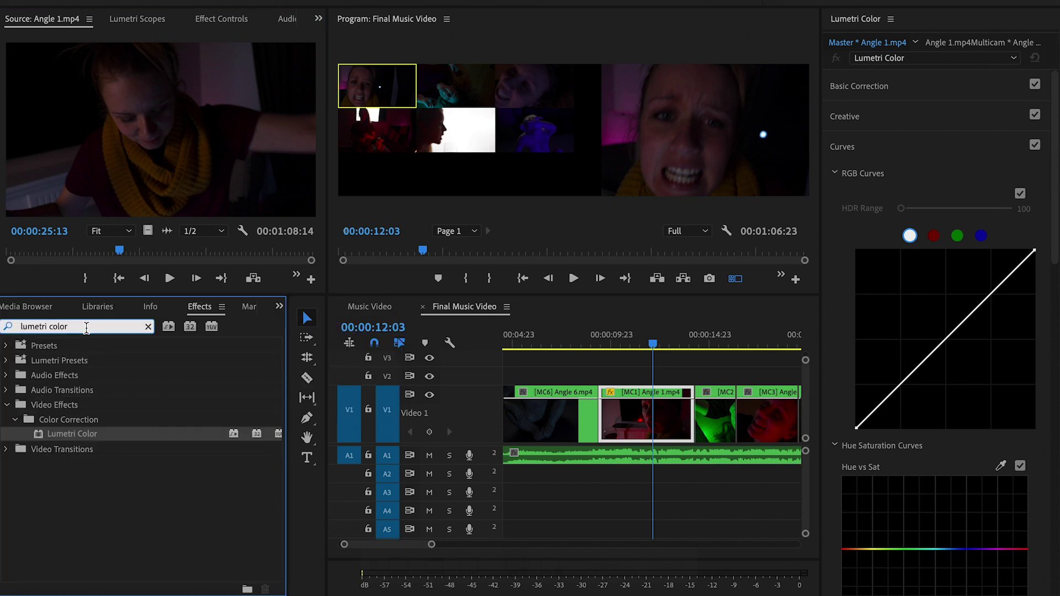
pyautogui.moveTo(57, 438); pyautogui.dragTo(146, 123)
pyautogui.click(221, 20)
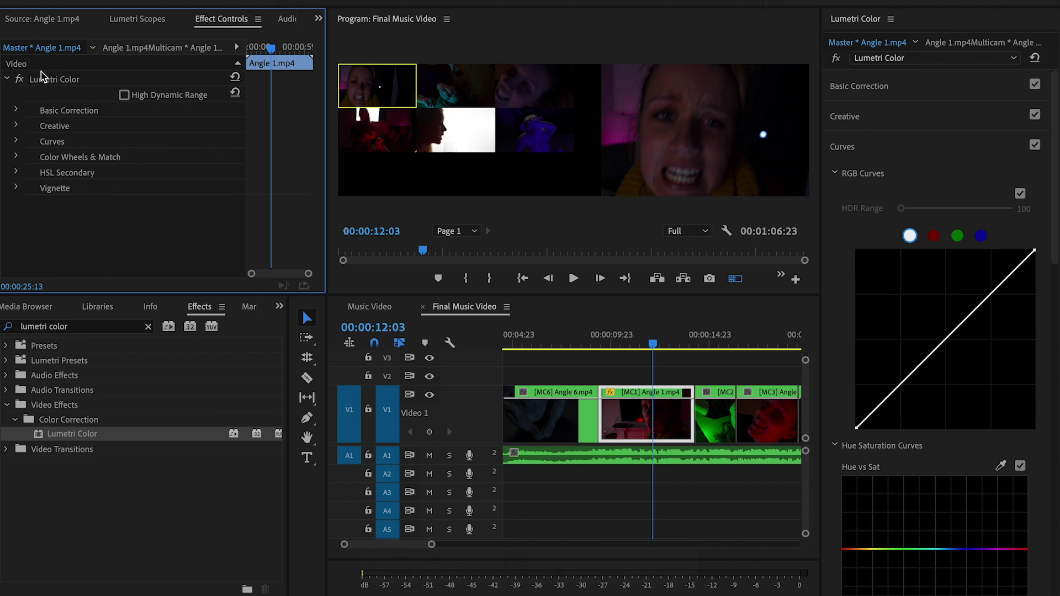
pyautogui.click(42, 19)
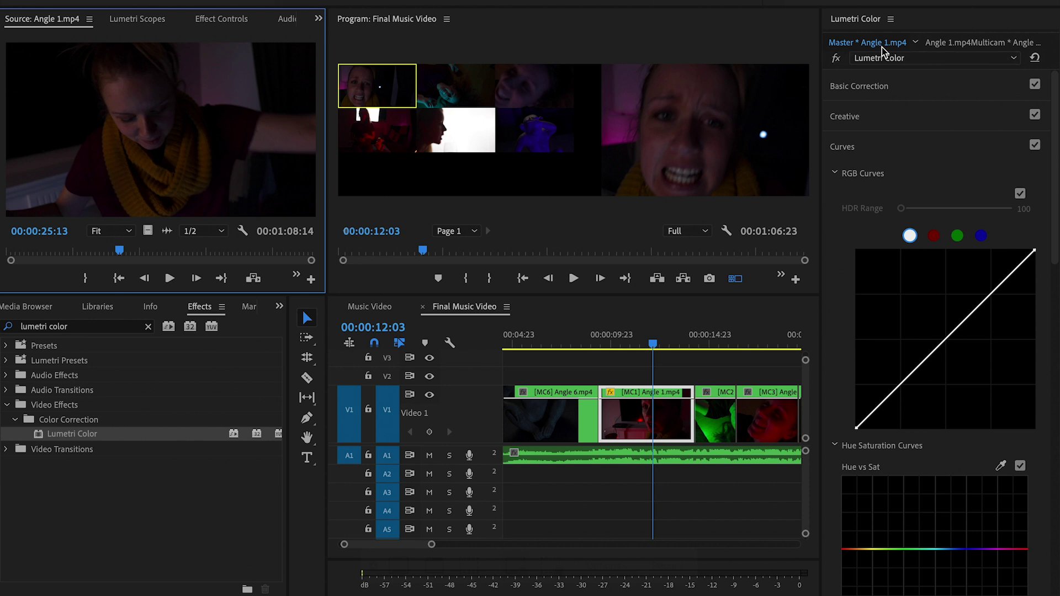
# - Brighten the Angle 1 source clip by pulling in the RGB curve's white point and add a vignette with amount -1.6 and feather 62.9
pyautogui.moveTo(1034, 254); pyautogui.dragTo(959, 252)
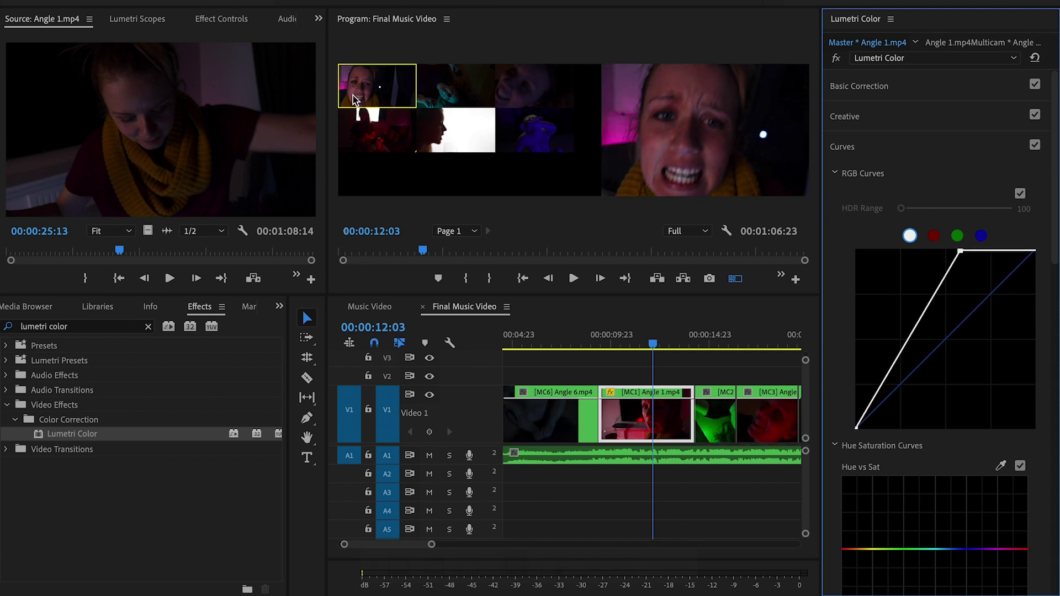
pyautogui.moveTo(961, 251); pyautogui.dragTo(979, 250)
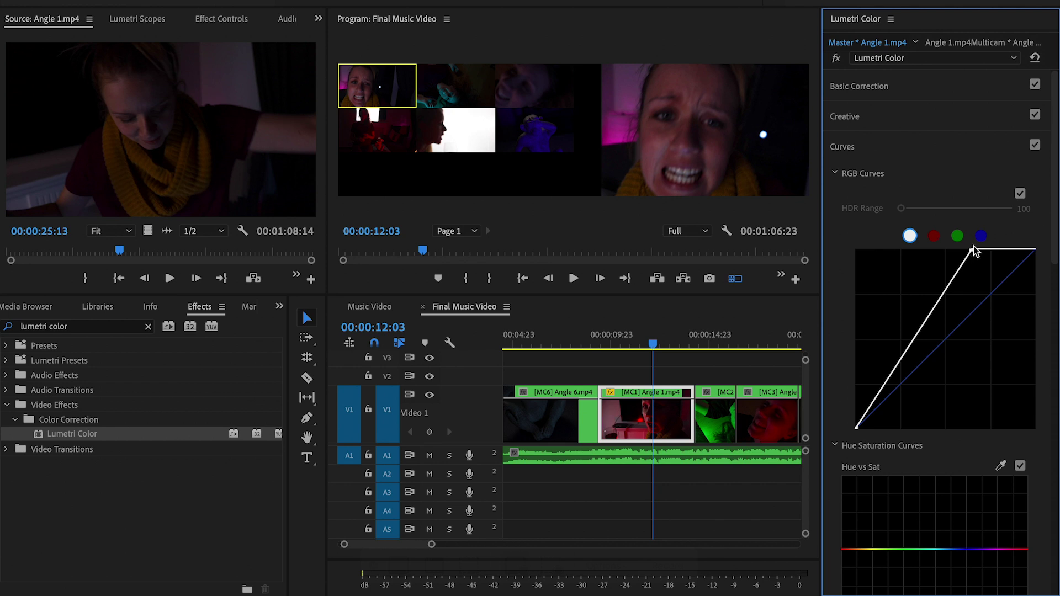
pyautogui.moveTo(1054, 205); pyautogui.dragTo(1012, 549)
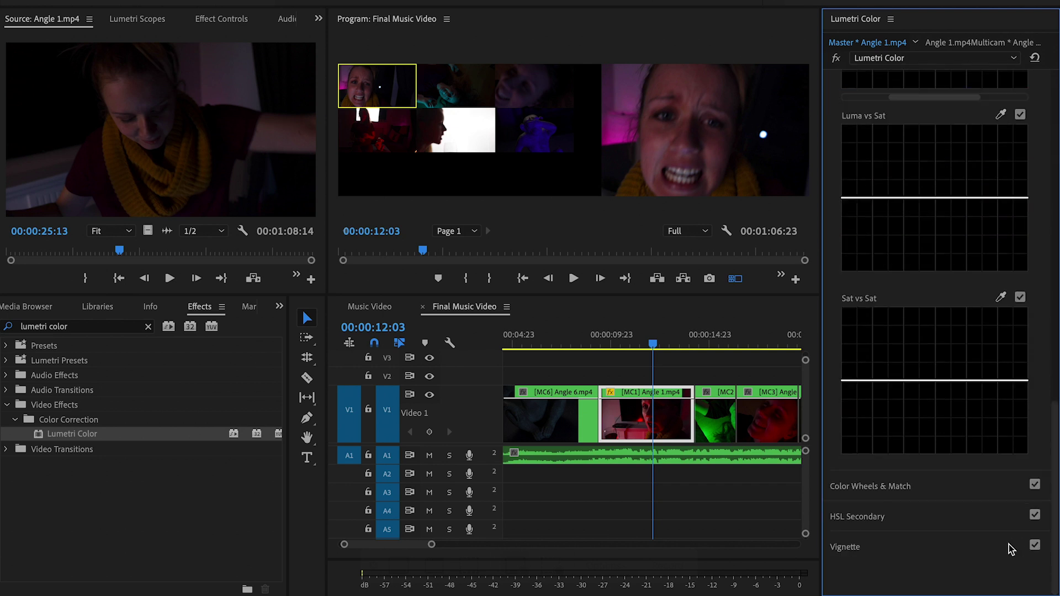
pyautogui.click(874, 548)
pyautogui.moveTo(956, 261); pyautogui.dragTo(928, 262)
pyautogui.moveTo(964, 321); pyautogui.dragTo(972, 320)
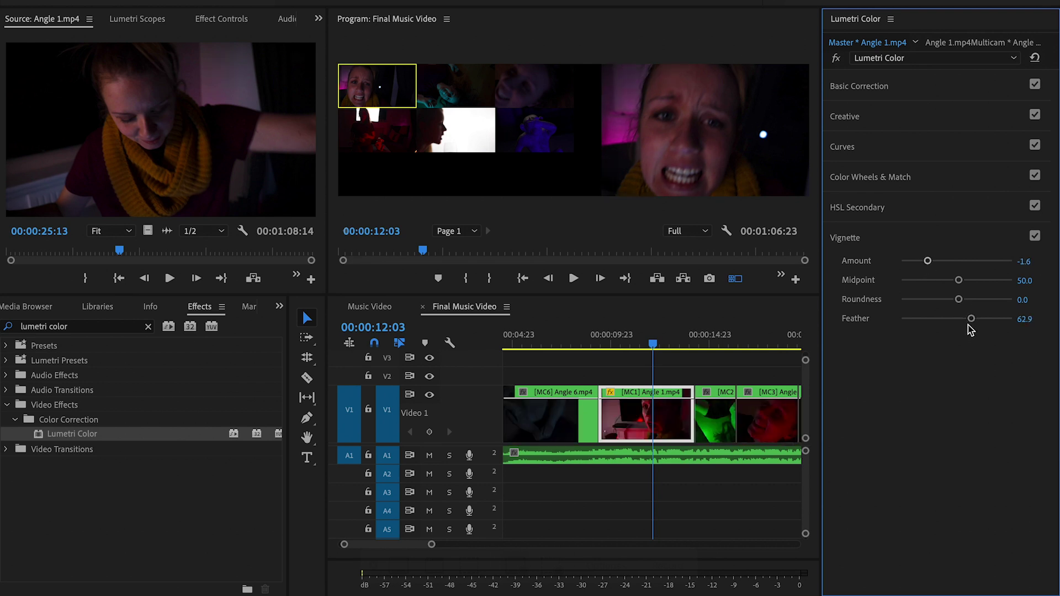
# - Load Angle 2.mp4 from the Processed Clips bin into the Source monitor and apply the Lumetri Color effect to it
pyautogui.click(279, 307)
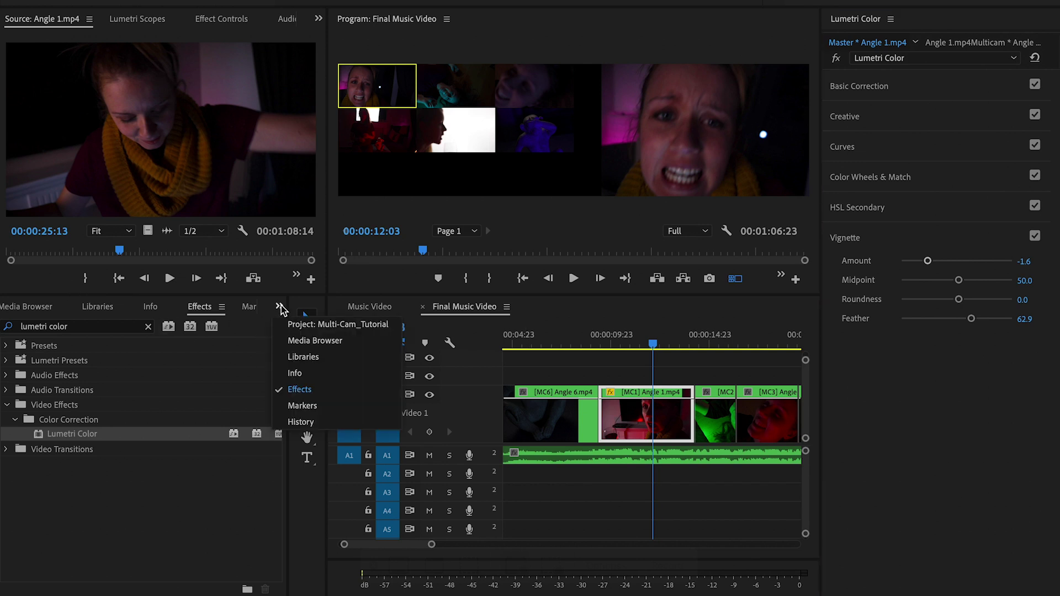
pyautogui.click(291, 330)
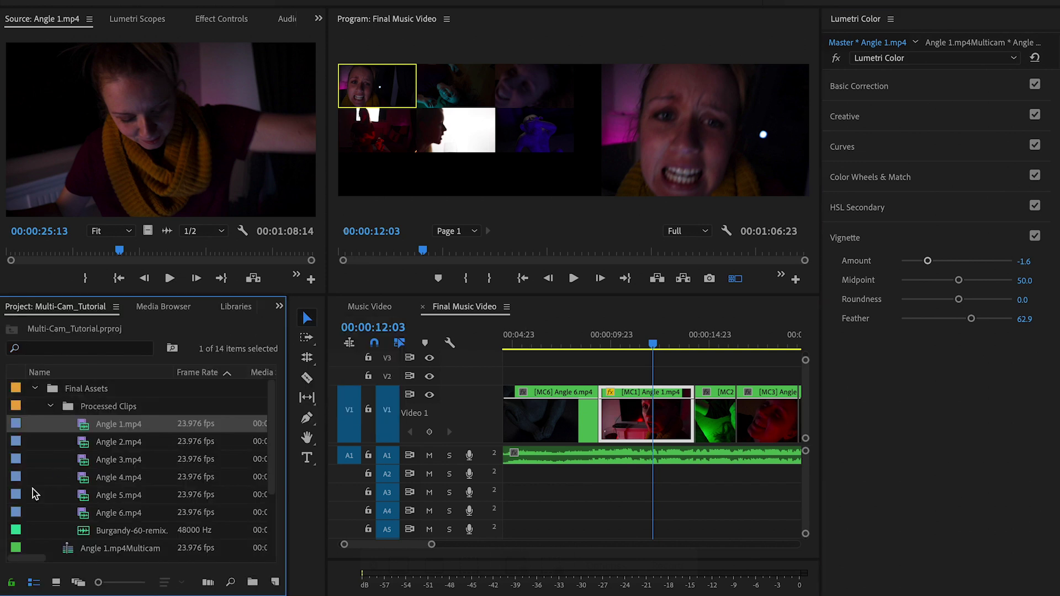
pyautogui.doubleClick(85, 446)
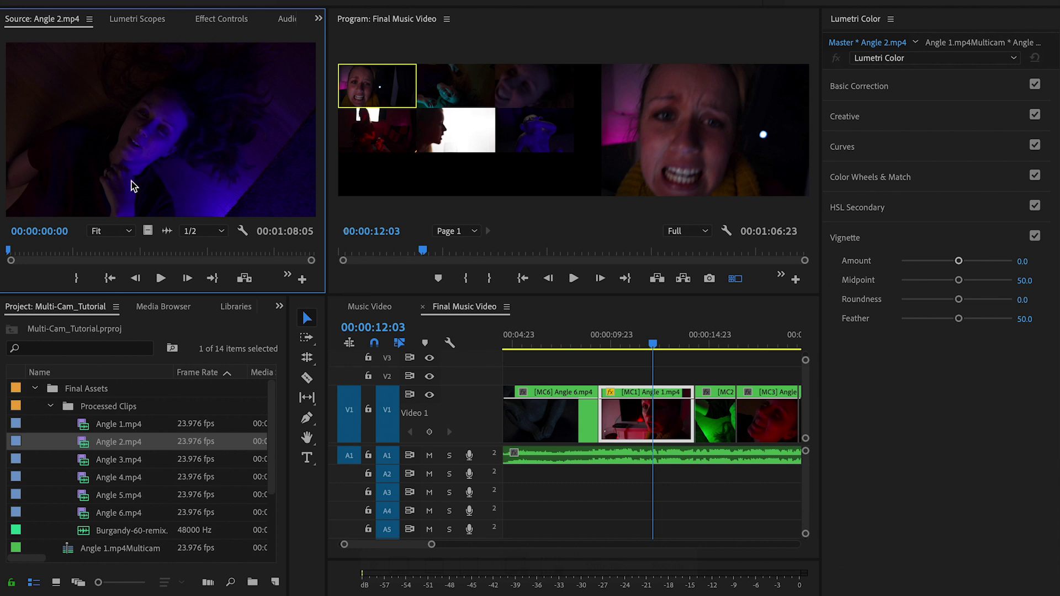
pyautogui.click(279, 306)
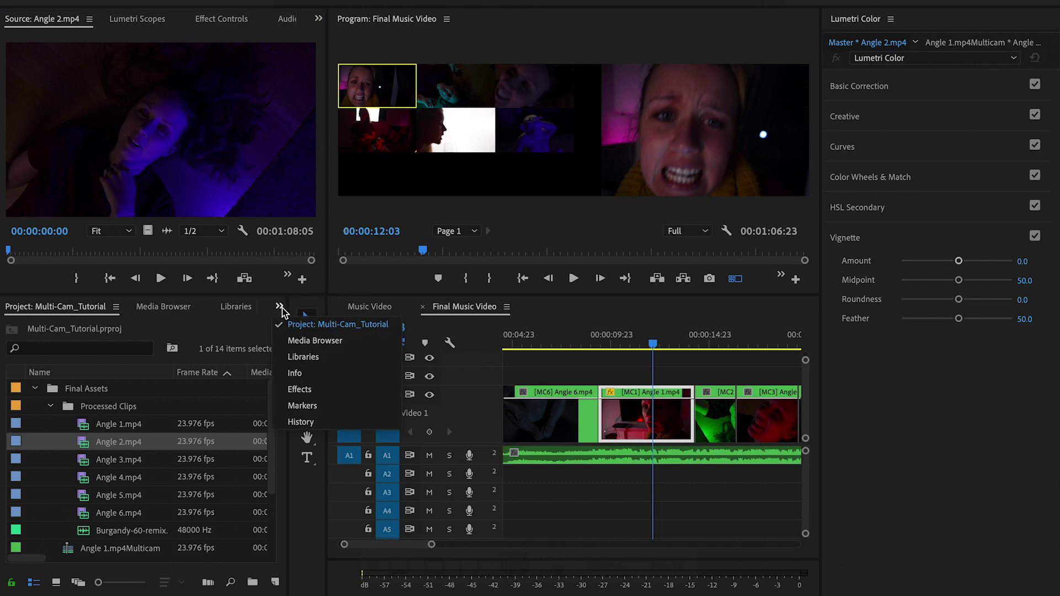
pyautogui.click(300, 390)
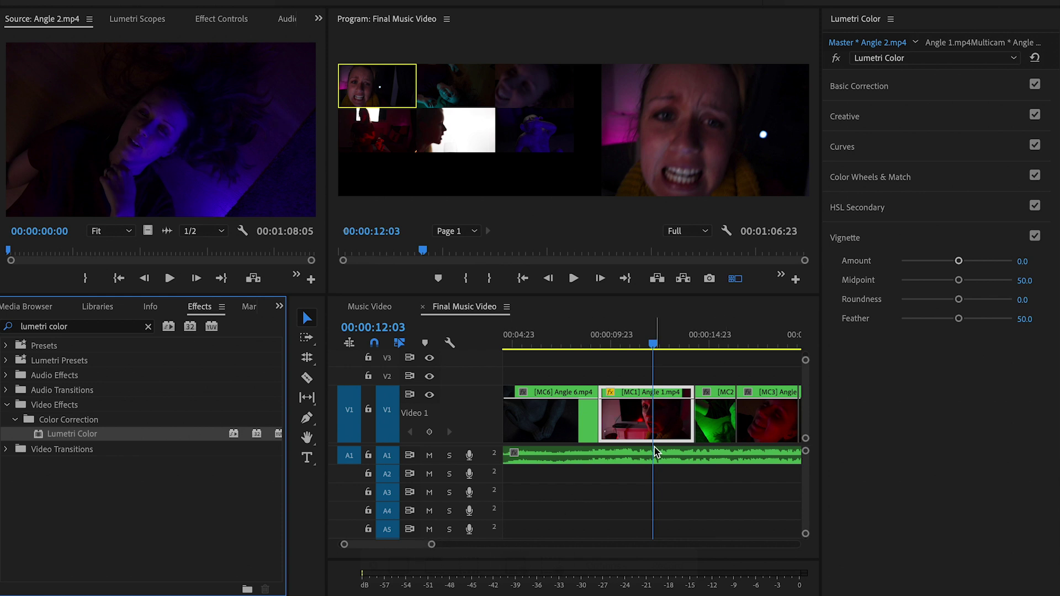
# - Move the playhead to the Angle 2 shot at 00:00:15:13 and reselect the Angle 2.mp4 source clip for grading
pyautogui.moveTo(432, 546); pyautogui.dragTo(414, 547)
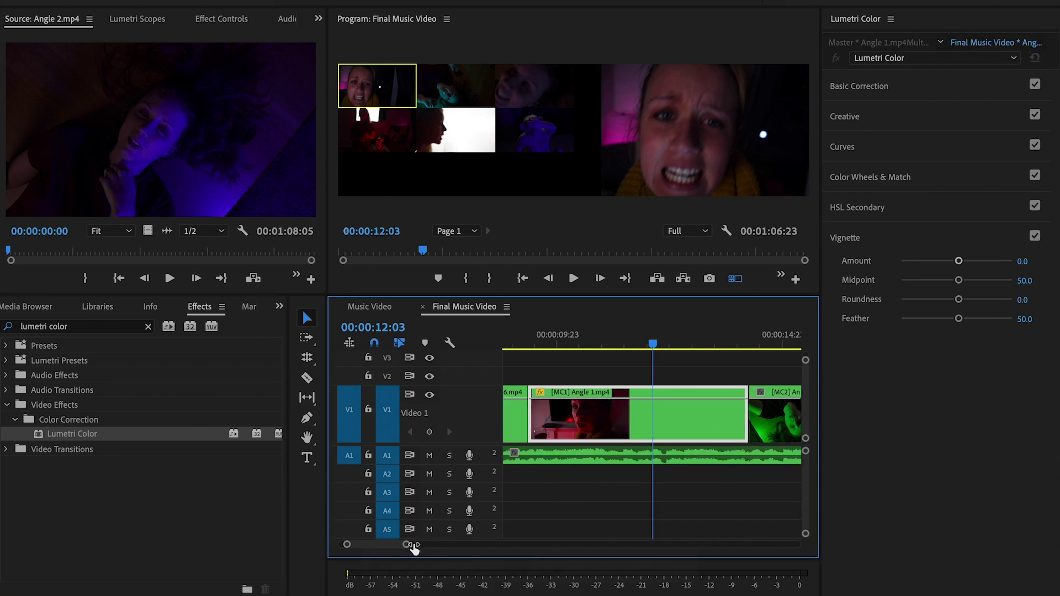
pyautogui.scroll(-5, 394, 546)
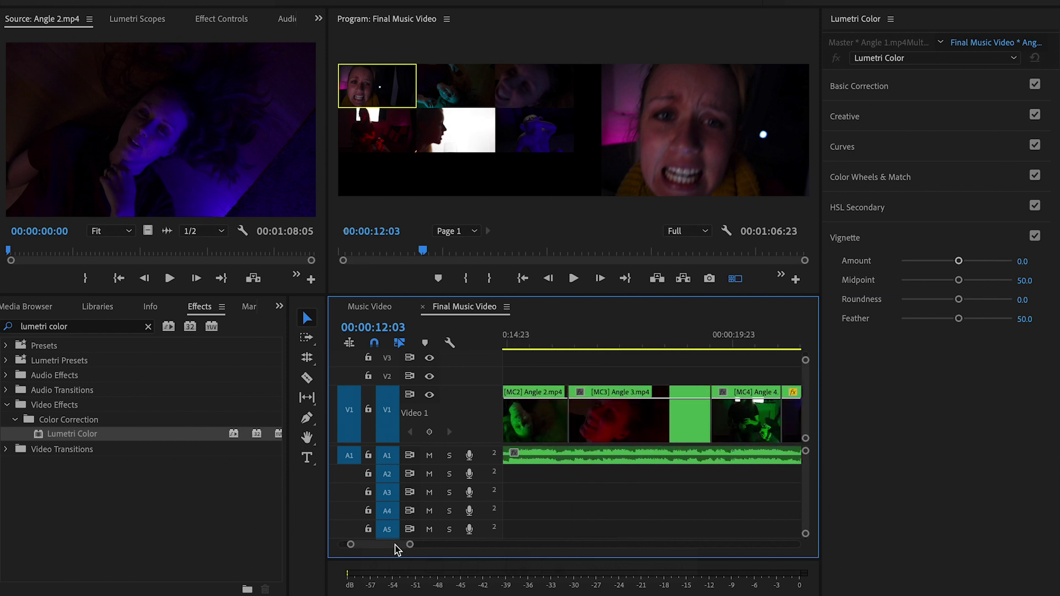
pyautogui.click(532, 338)
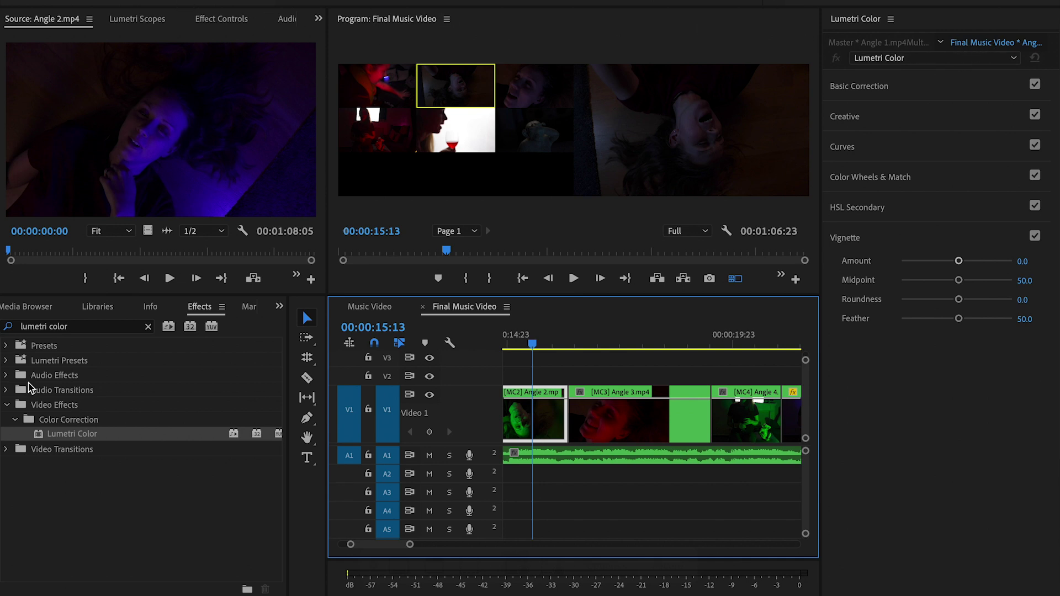
pyautogui.click(280, 307)
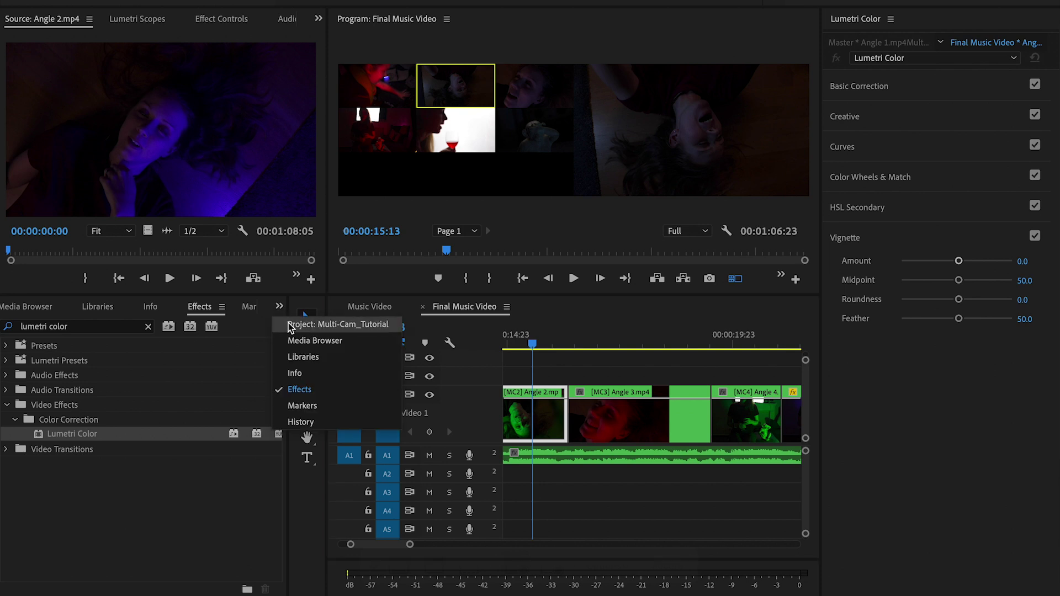
pyautogui.click(293, 325)
pyautogui.doubleClick(84, 446)
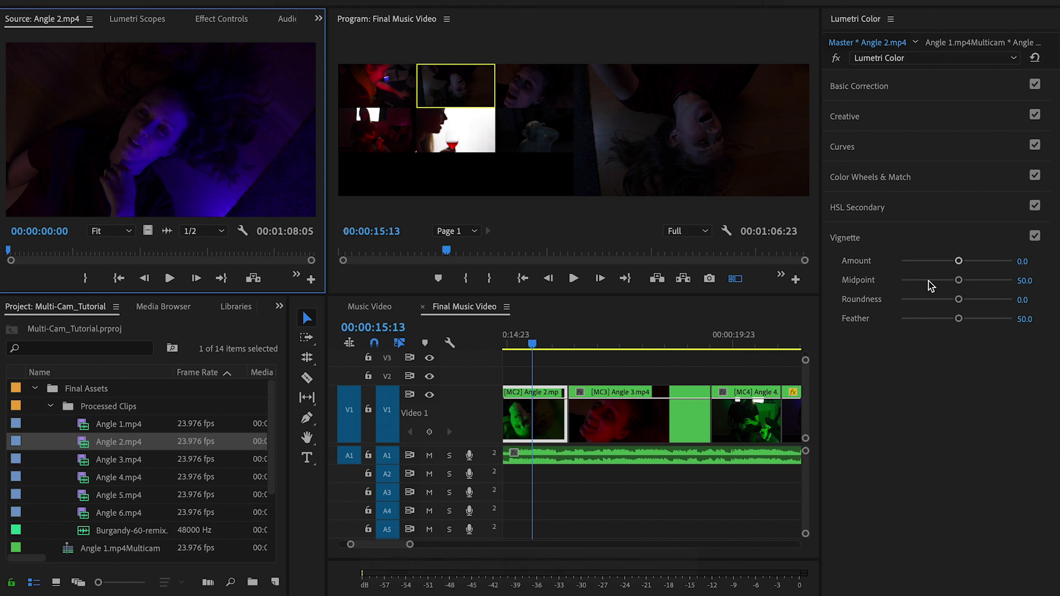
# - Brighten the Angle 2 source clip by pulling in the RGB curve's white point and add a vignette with amount -0.9 and feather 70.9
pyautogui.click(879, 148)
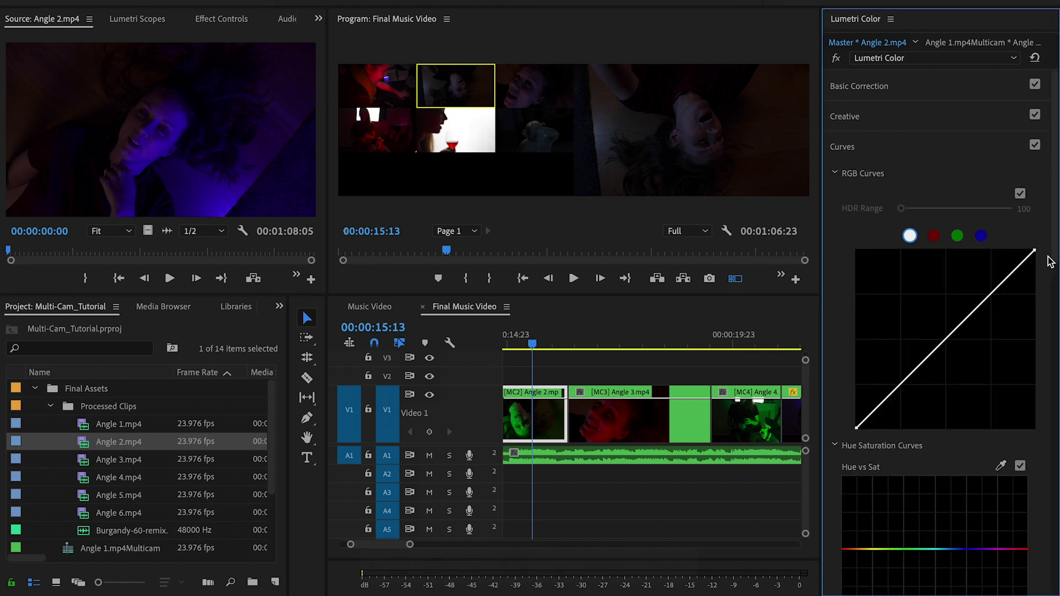
pyautogui.moveTo(1032, 254)
pyautogui.mouseDown()
pyautogui.moveTo(992, 248)
pyautogui.moveTo(1013, 248)
pyautogui.mouseUp()
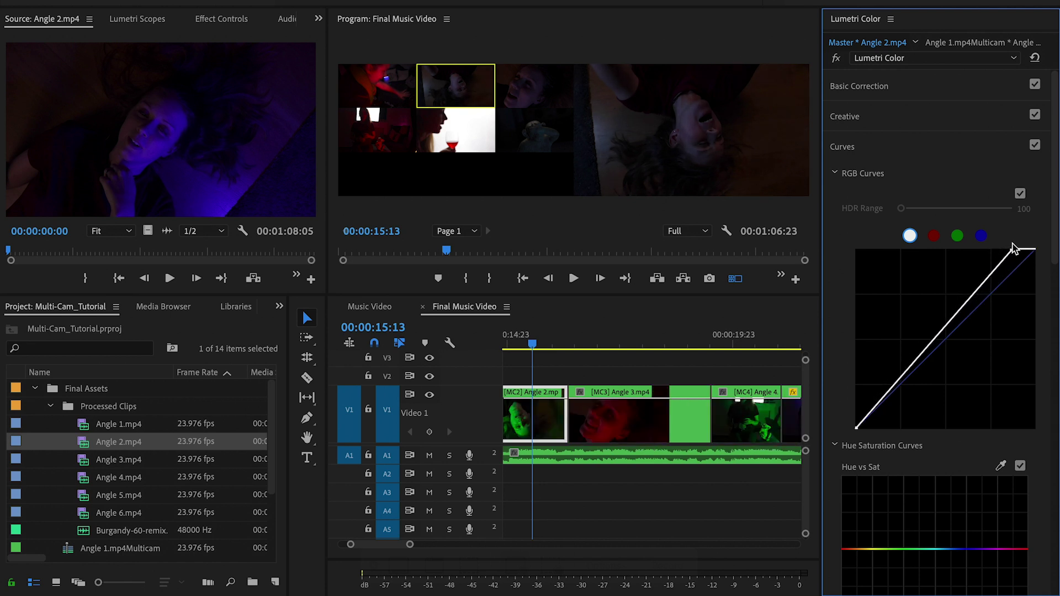
pyautogui.scroll(-10, 1056, 224)
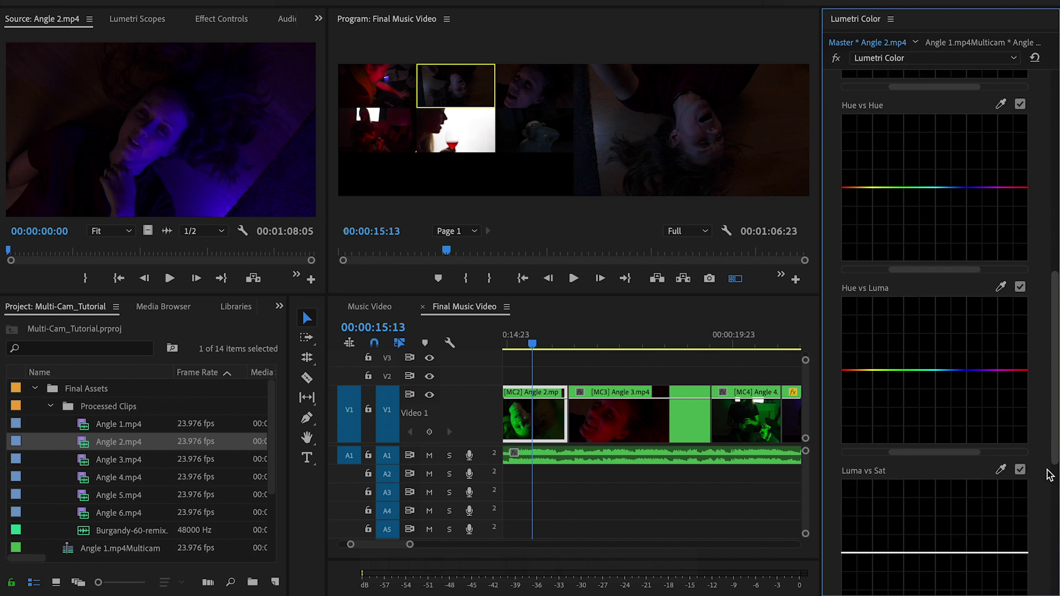
pyautogui.click(876, 548)
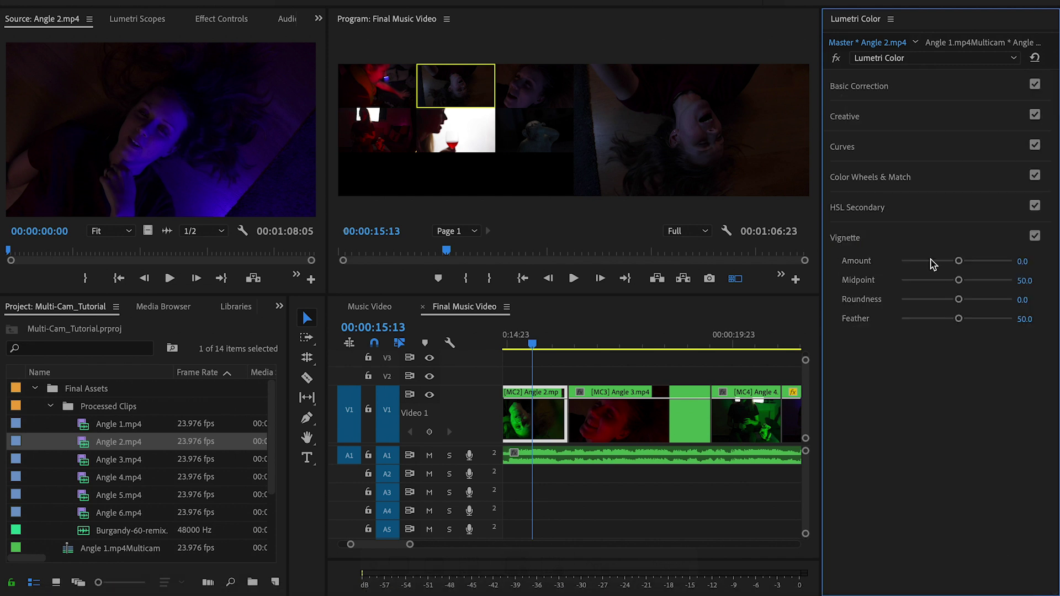
pyautogui.moveTo(960, 266); pyautogui.dragTo(939, 264)
pyautogui.moveTo(961, 318); pyautogui.dragTo(981, 323)
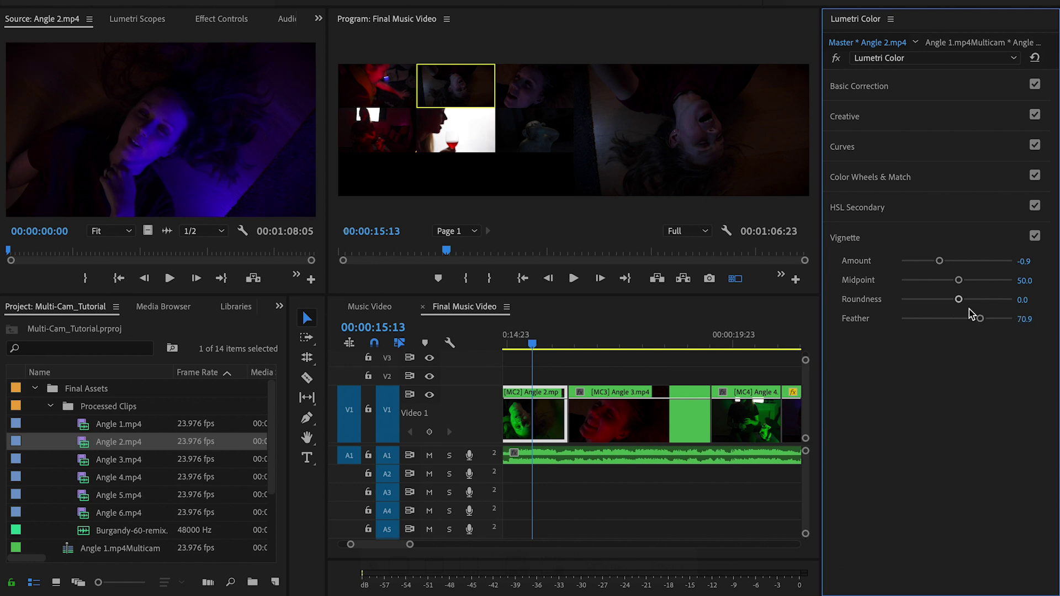
# - Set the Angle 2 clip's creative vibrance to 35.1 and apply the Fuji F125 Kodak 2395 (by Adobe) look at intensity 102.0
pyautogui.click(871, 118)
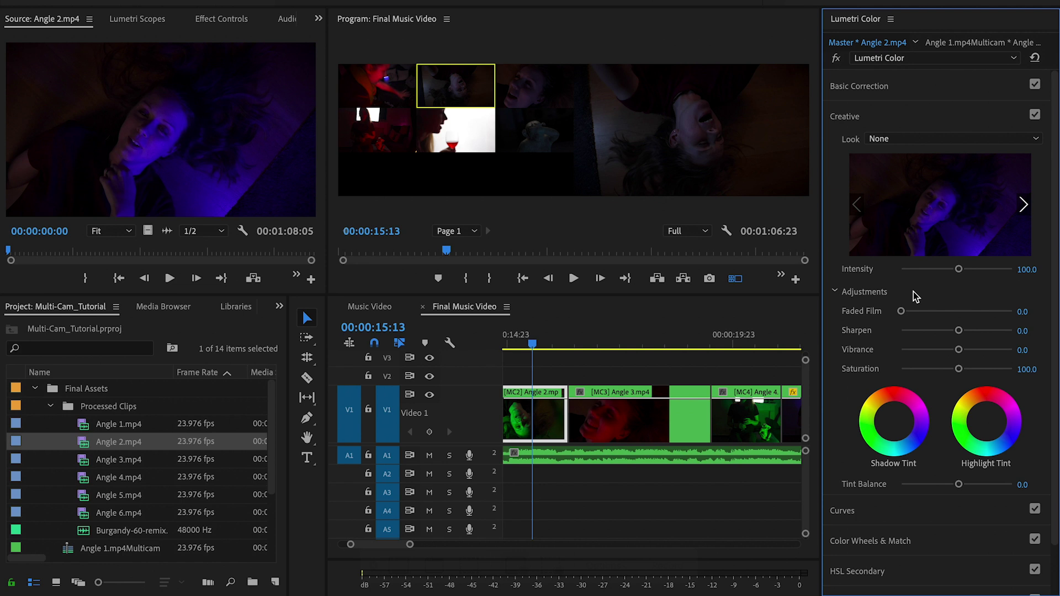
pyautogui.moveTo(960, 350); pyautogui.dragTo(978, 357)
pyautogui.click(910, 138)
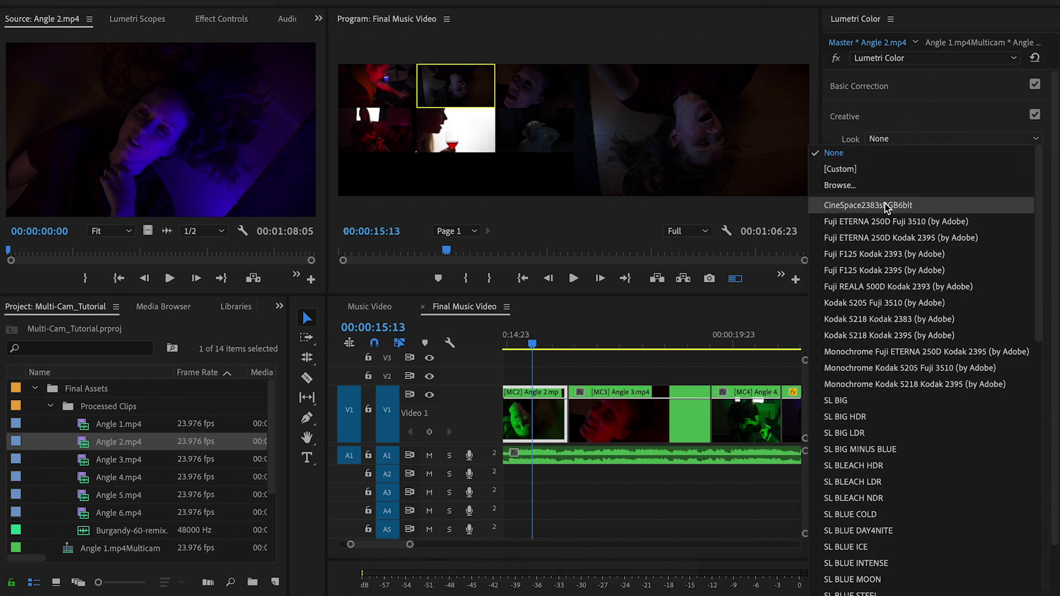
pyautogui.click(893, 272)
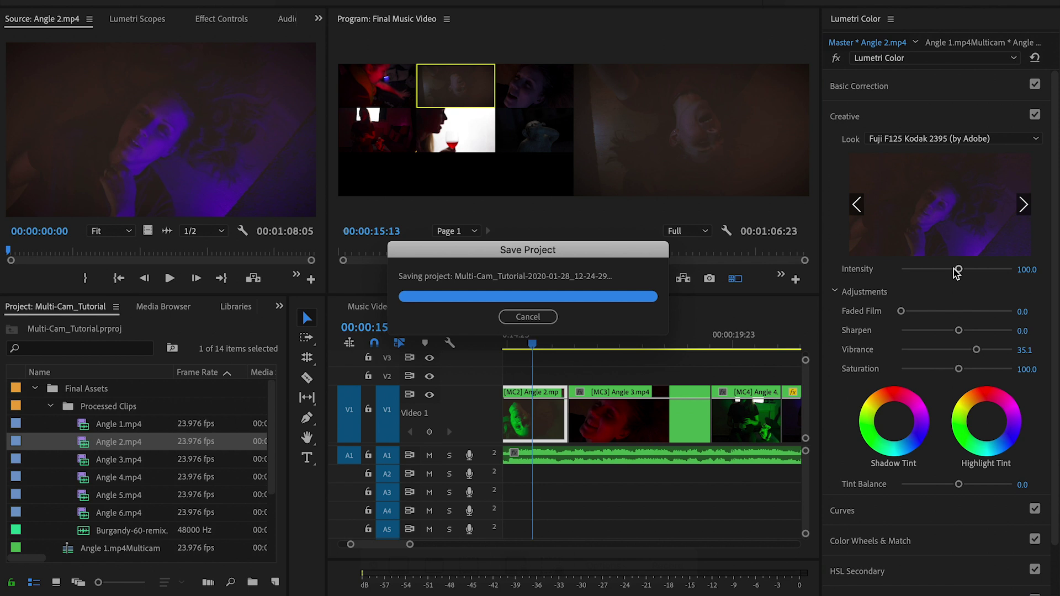
pyautogui.moveTo(958, 270)
pyautogui.mouseDown()
pyautogui.moveTo(925, 274)
pyautogui.moveTo(958, 272)
pyautogui.mouseUp()
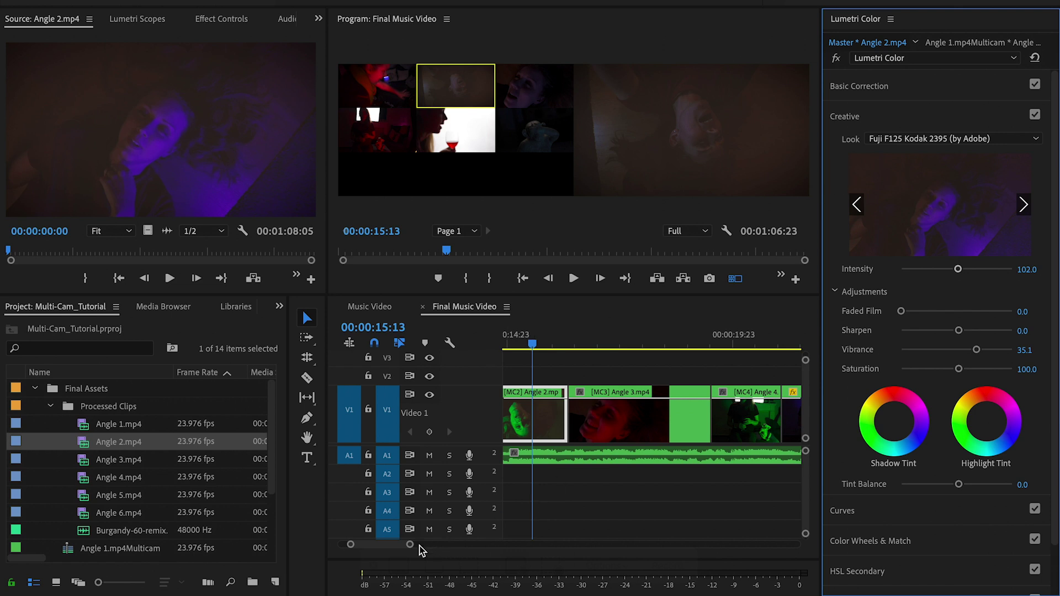
# - Copy the Lumetri Color effect from the Angle 2.mp4 source clip and paste it onto the Angle 3.mp4 source clip
pyautogui.moveTo(412, 546); pyautogui.dragTo(420, 546)
pyautogui.doubleClick(84, 449)
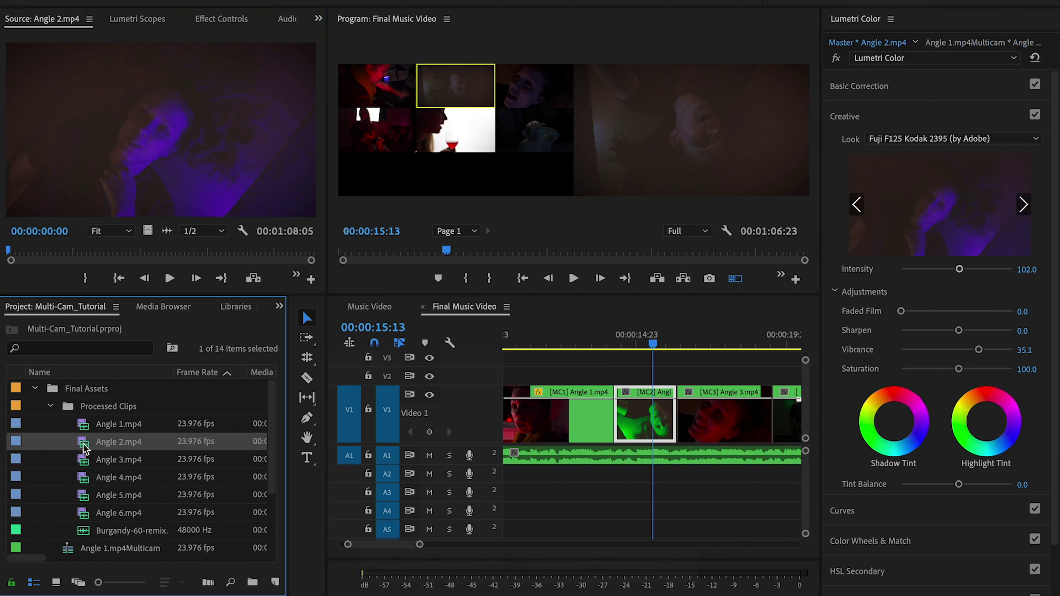
pyautogui.click(215, 20)
pyautogui.click(62, 81)
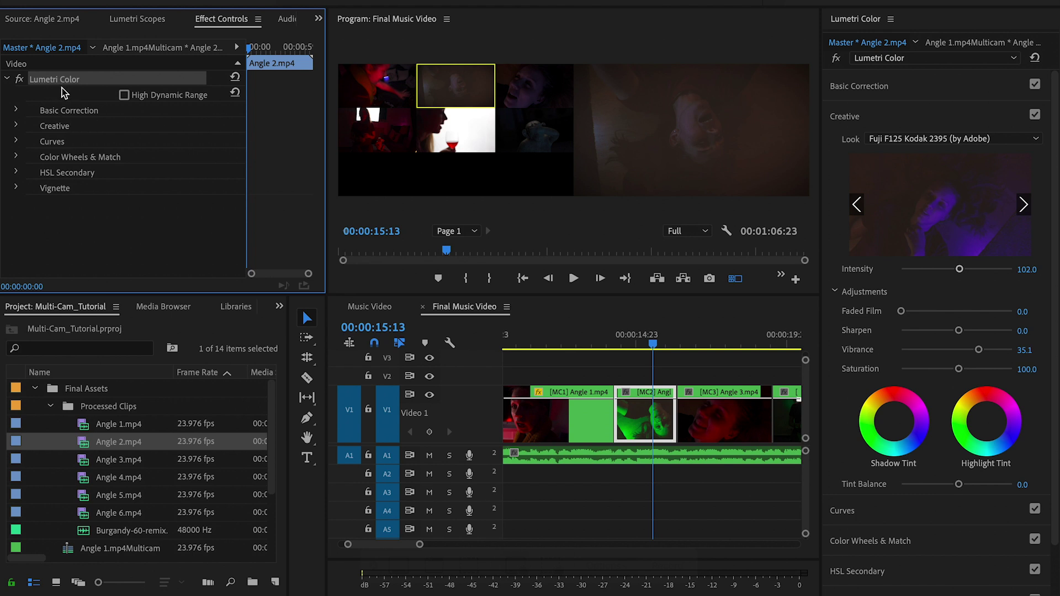
pyautogui.doubleClick(82, 463)
pyautogui.click(222, 18)
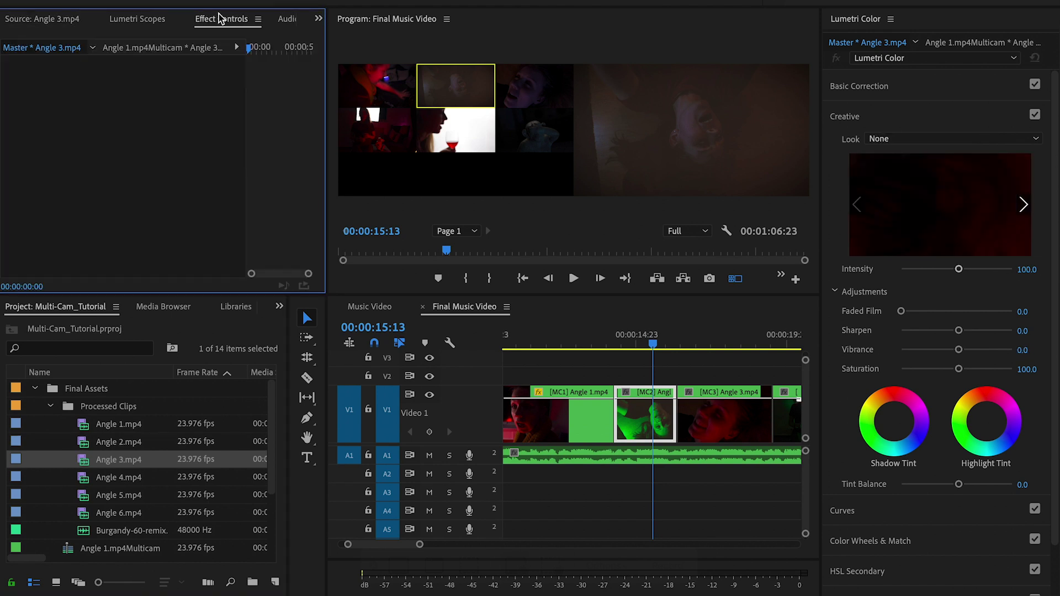
pyautogui.hotkey('ctrl', 'v')
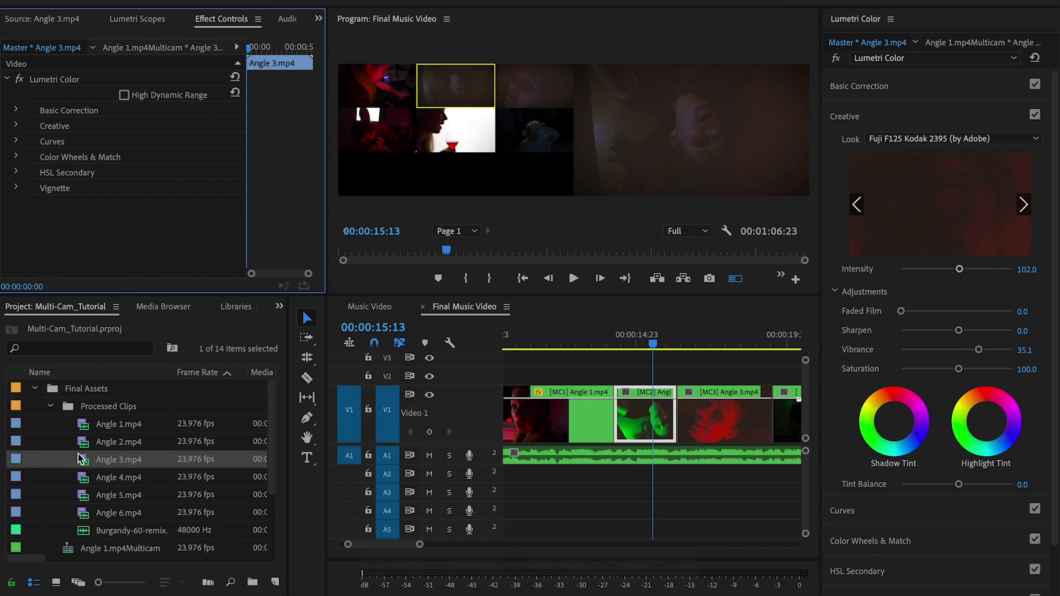
# - Paste the copied Lumetri Color effect onto the Angle 4.mp4, Angle 5.mp4 and Angle 6.mp4 source clips
pyautogui.doubleClick(83, 479)
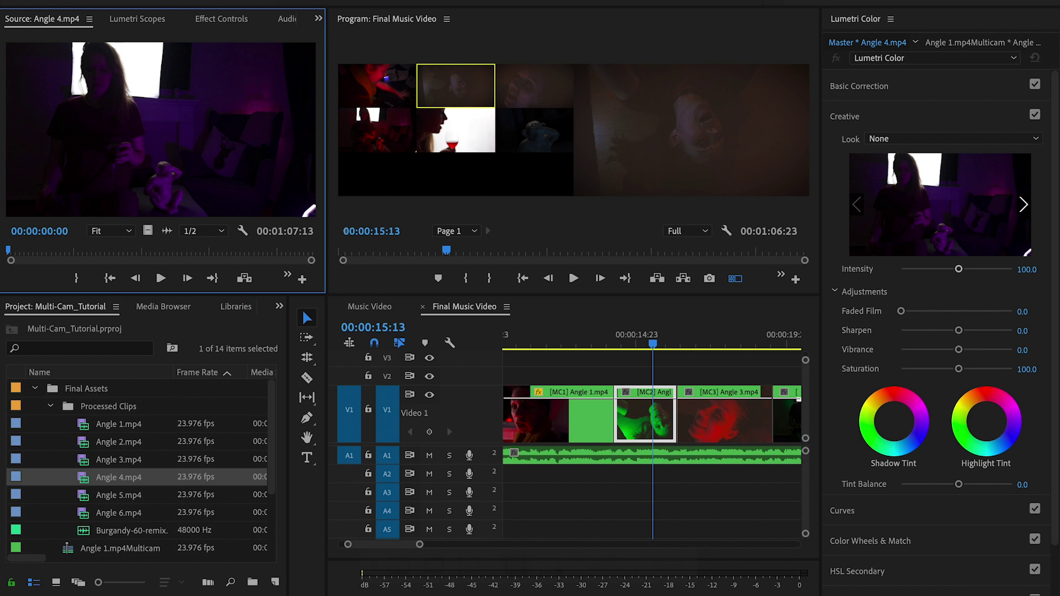
pyautogui.click(210, 25)
pyautogui.hotkey('ctrl', 'v')
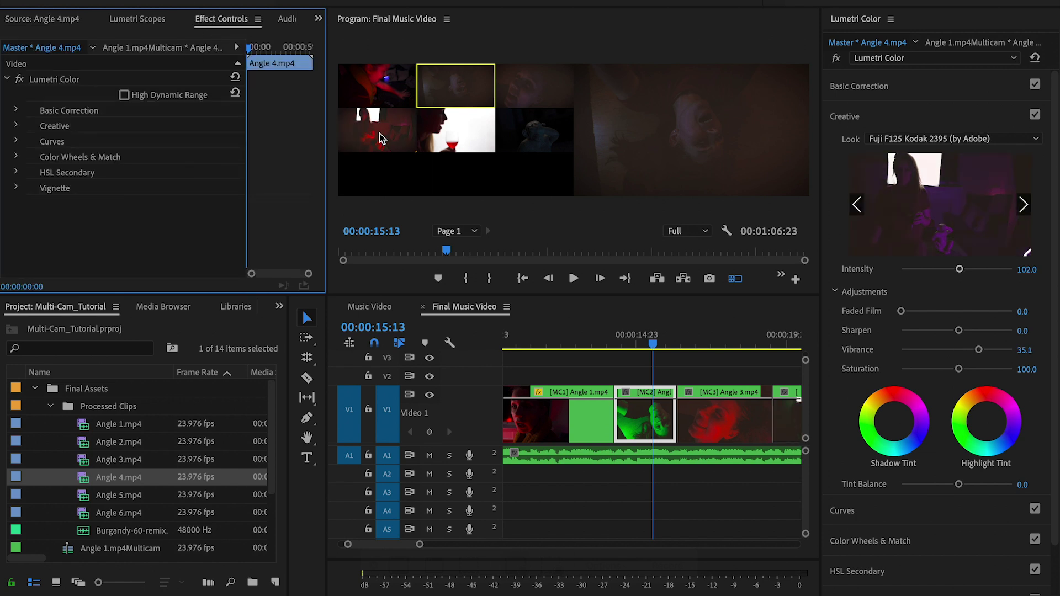
pyautogui.doubleClick(84, 494)
pyautogui.click(214, 21)
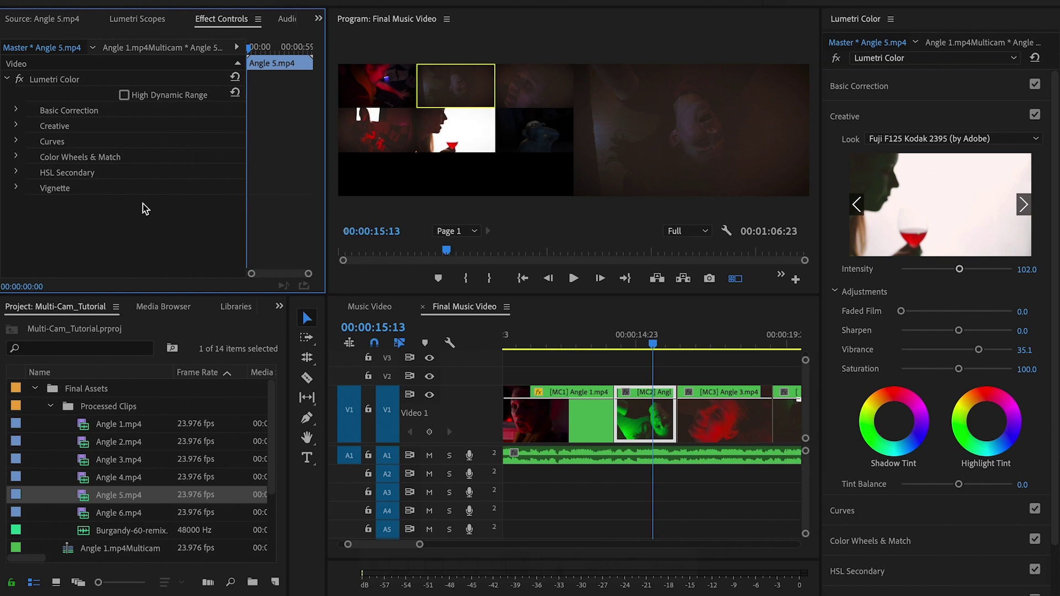
pyautogui.doubleClick(83, 516)
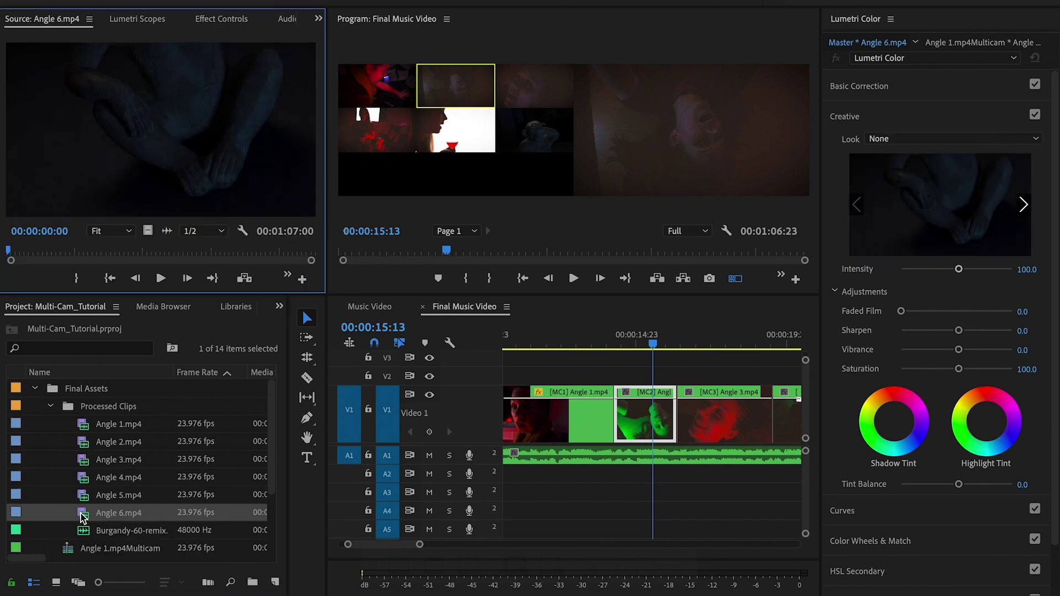
pyautogui.click(207, 20)
pyautogui.hotkey('ctrl', 'v')
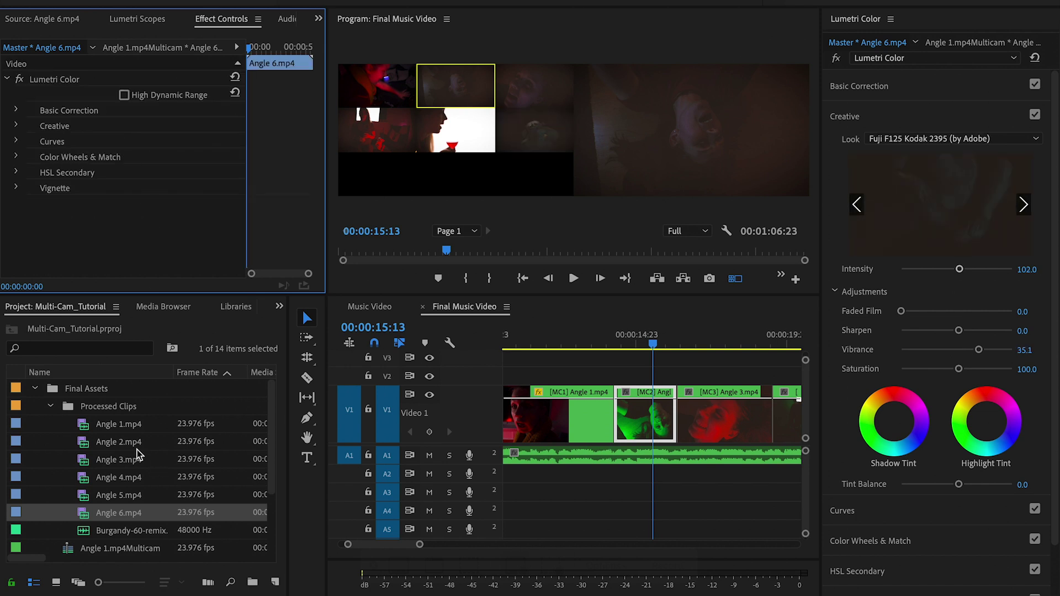
# - Replace the Angle 1.mp4 source clip's existing Lumetri Color effect with the copied Angle 2 grade
pyautogui.doubleClick(80, 424)
pyautogui.click(212, 19)
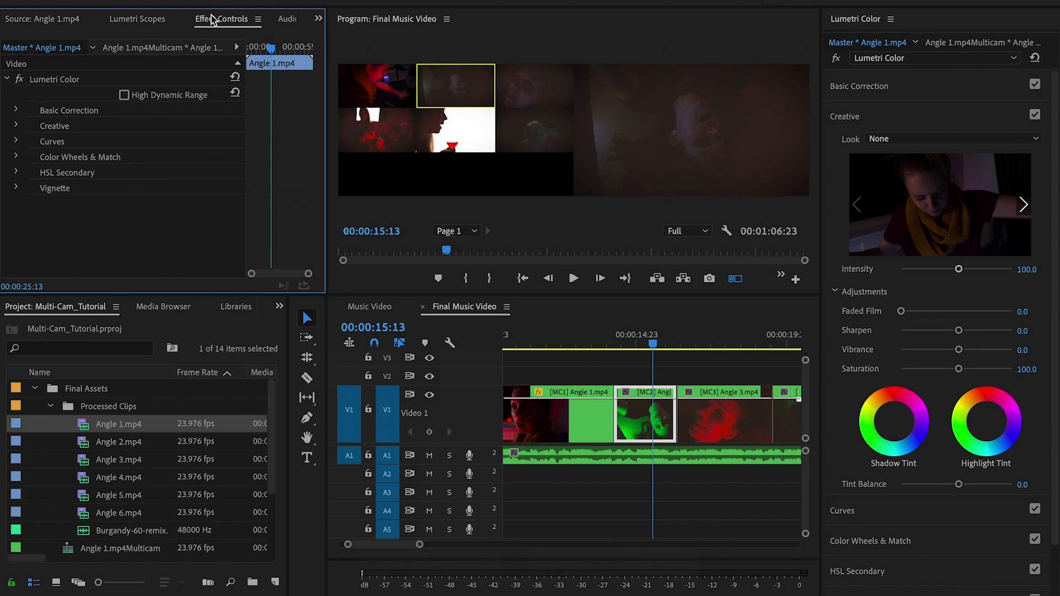
pyautogui.click(46, 83)
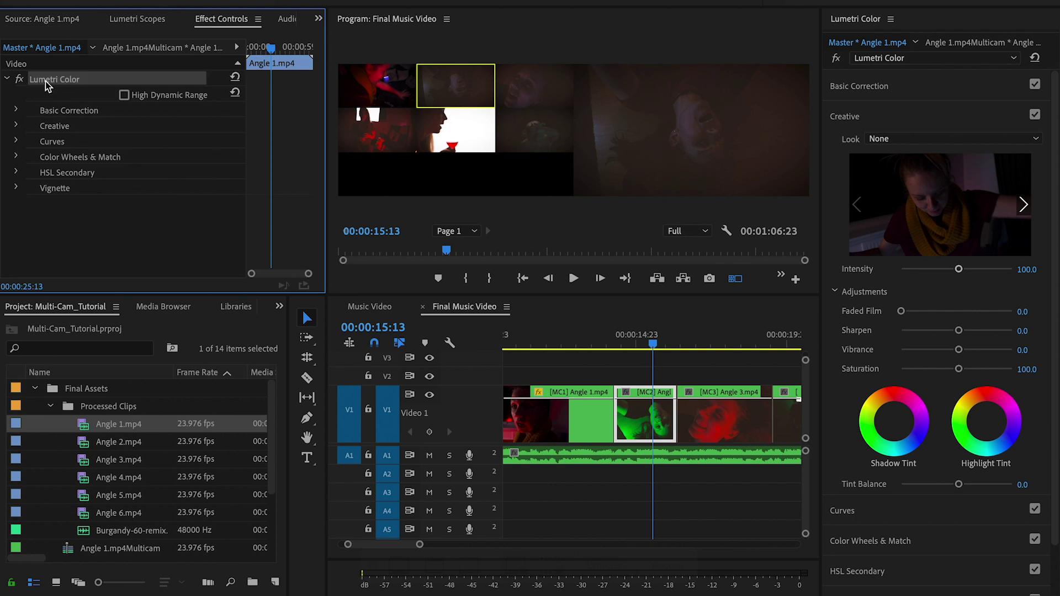
pyautogui.press('Delete')
pyautogui.hotkey('ctrl', 'z')
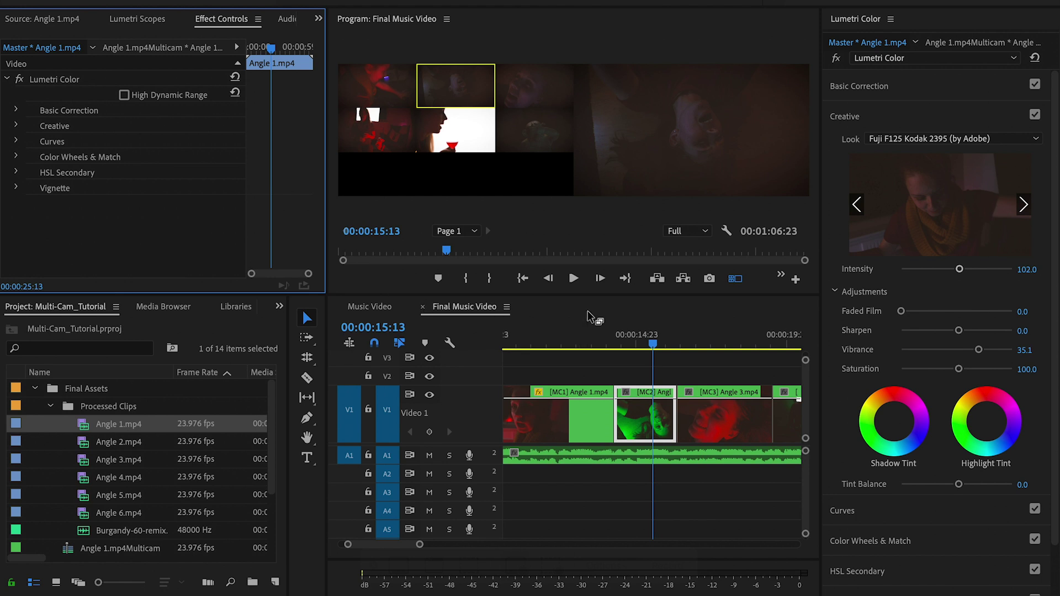
# - Check the graded Angle 2 shot at 00:00:15:08 and show the whole Final Music Video sequence on the timeline
pyautogui.click(658, 344)
pyautogui.moveTo(661, 344)
pyautogui.mouseDown()
pyautogui.moveTo(694, 359)
pyautogui.moveTo(618, 353)
pyautogui.moveTo(647, 350)
pyautogui.mouseUp()
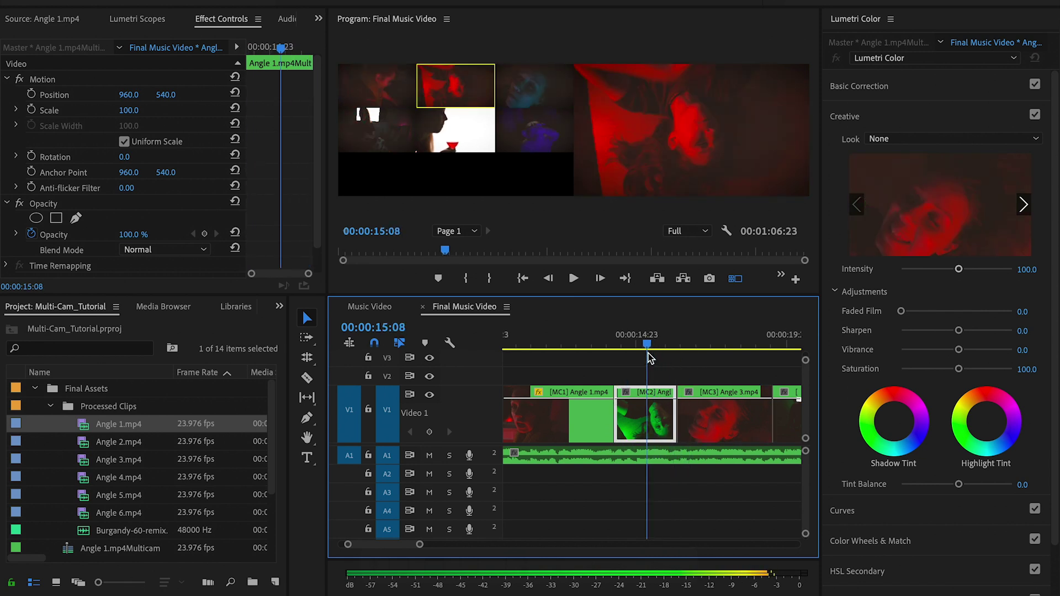
pyautogui.moveTo(418, 547); pyautogui.dragTo(533, 546)
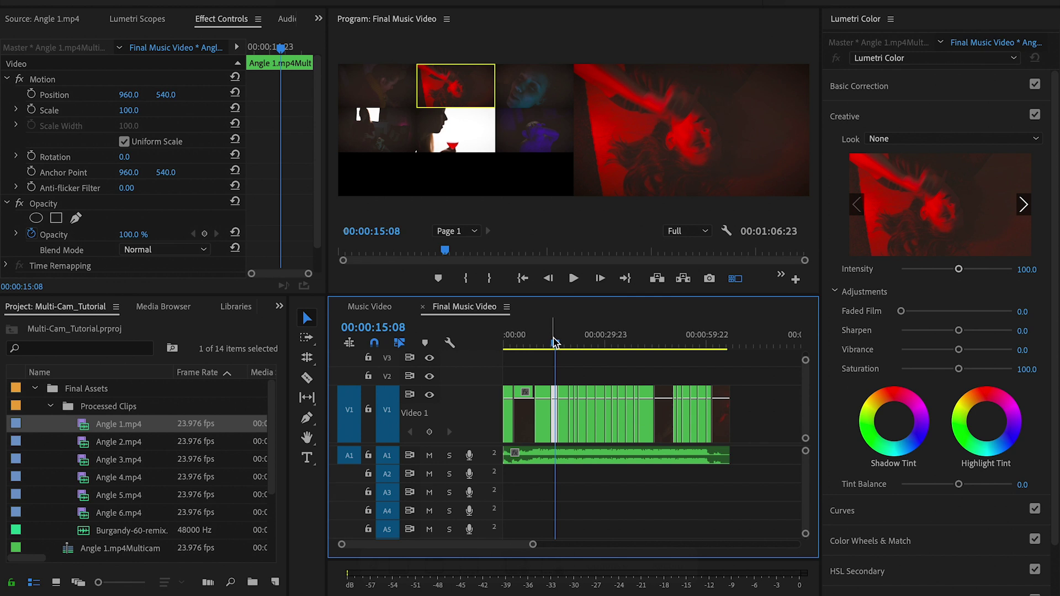